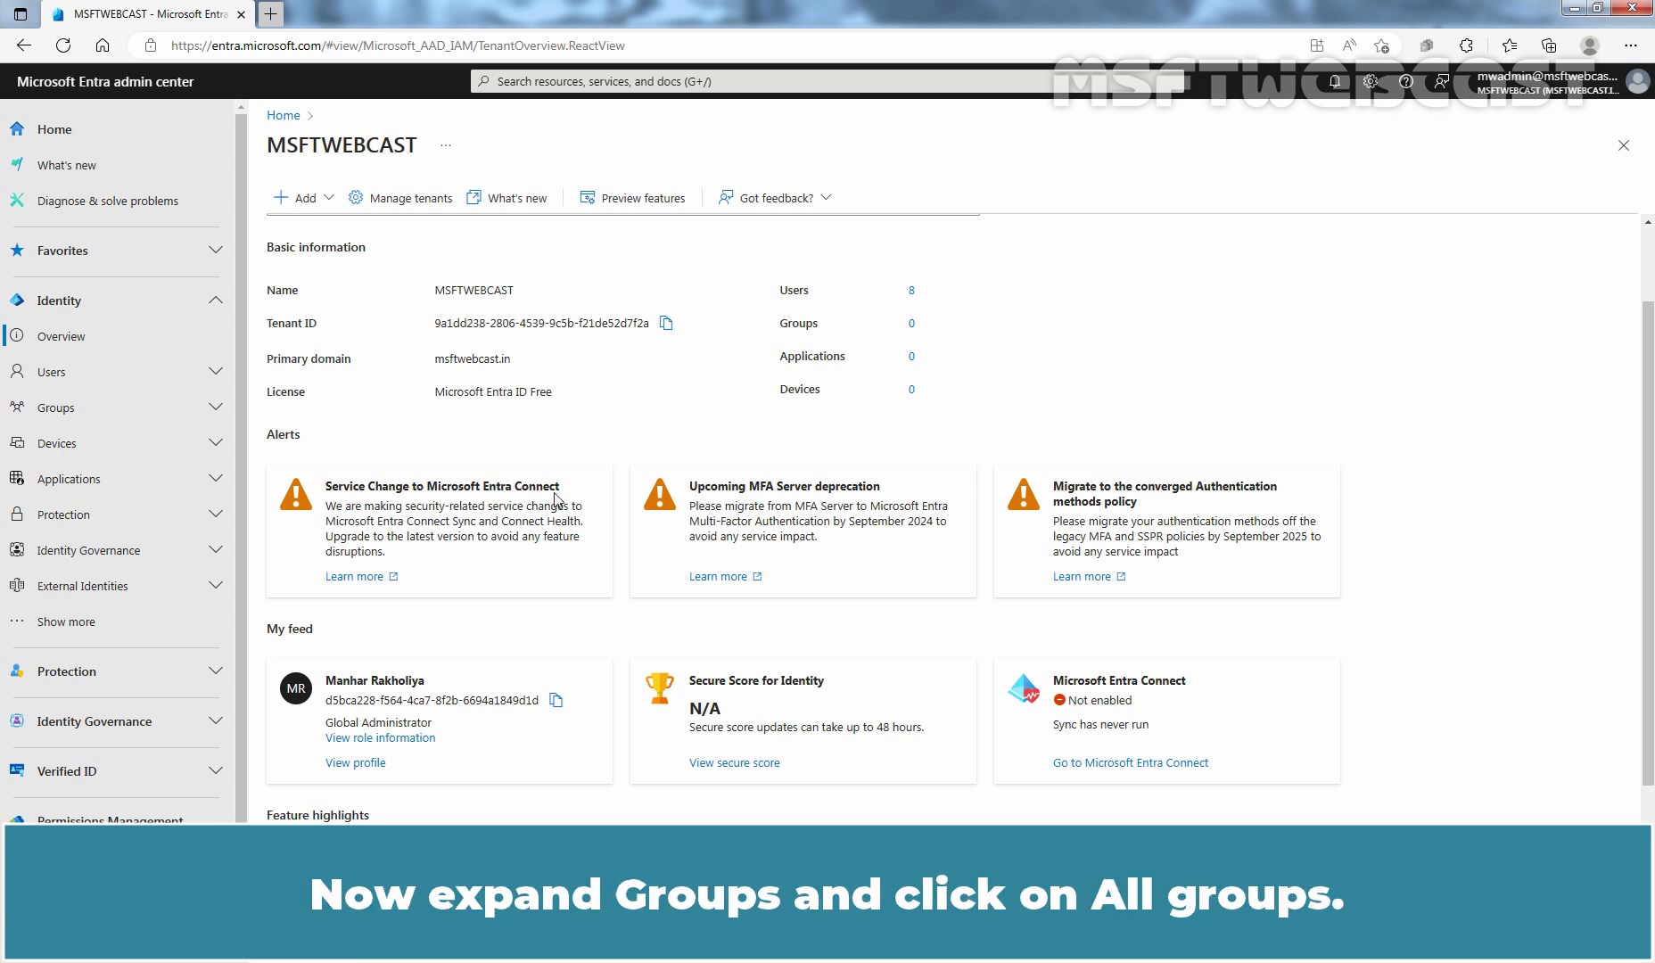
- Open the list of all groups and start creating a new group
left_click(124, 412)
left_click(105, 482)
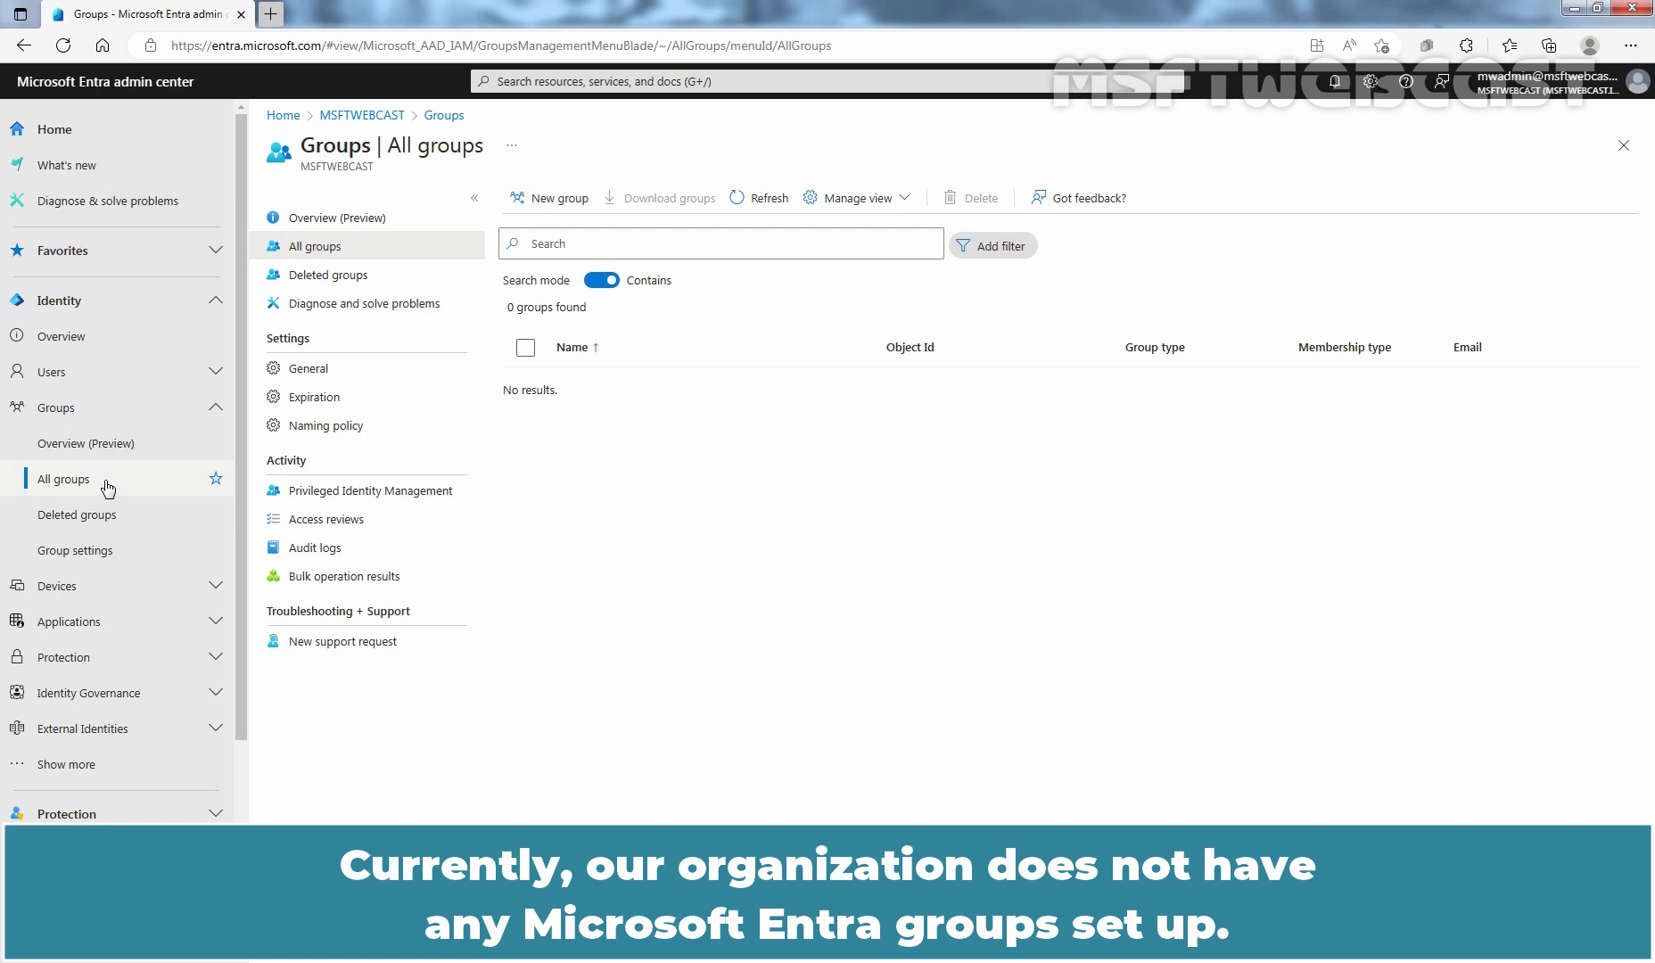
left_click(557, 194)
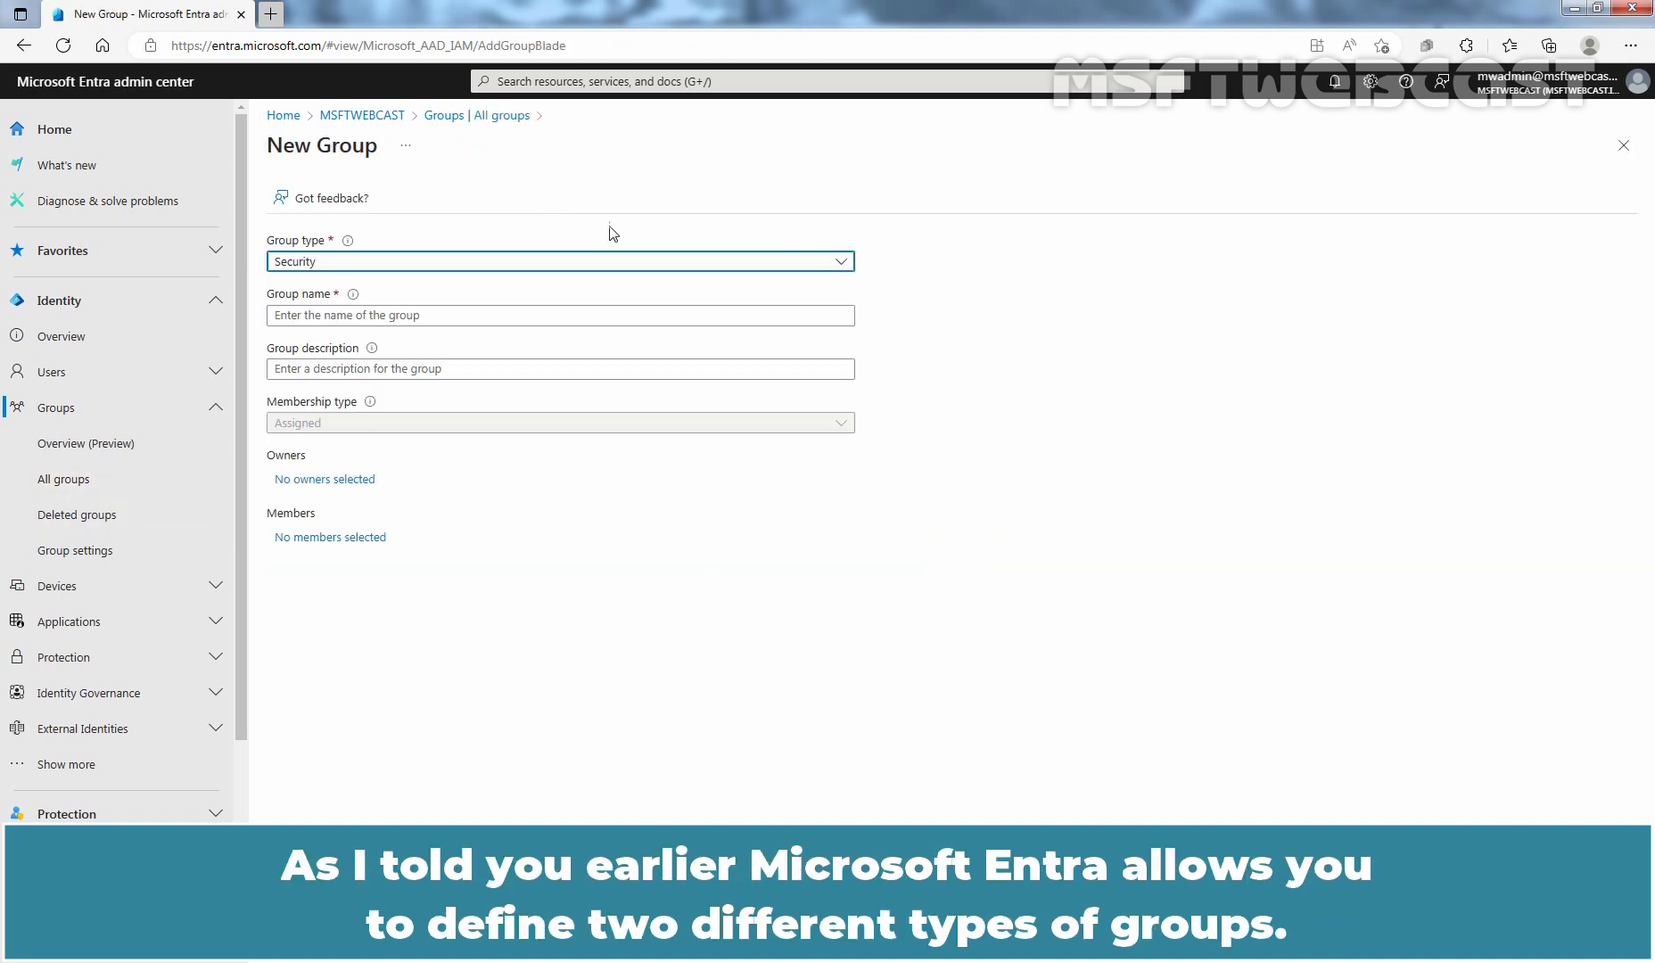
- Set the group type to Security and name the group S-TestGroup1
left_click(802, 267)
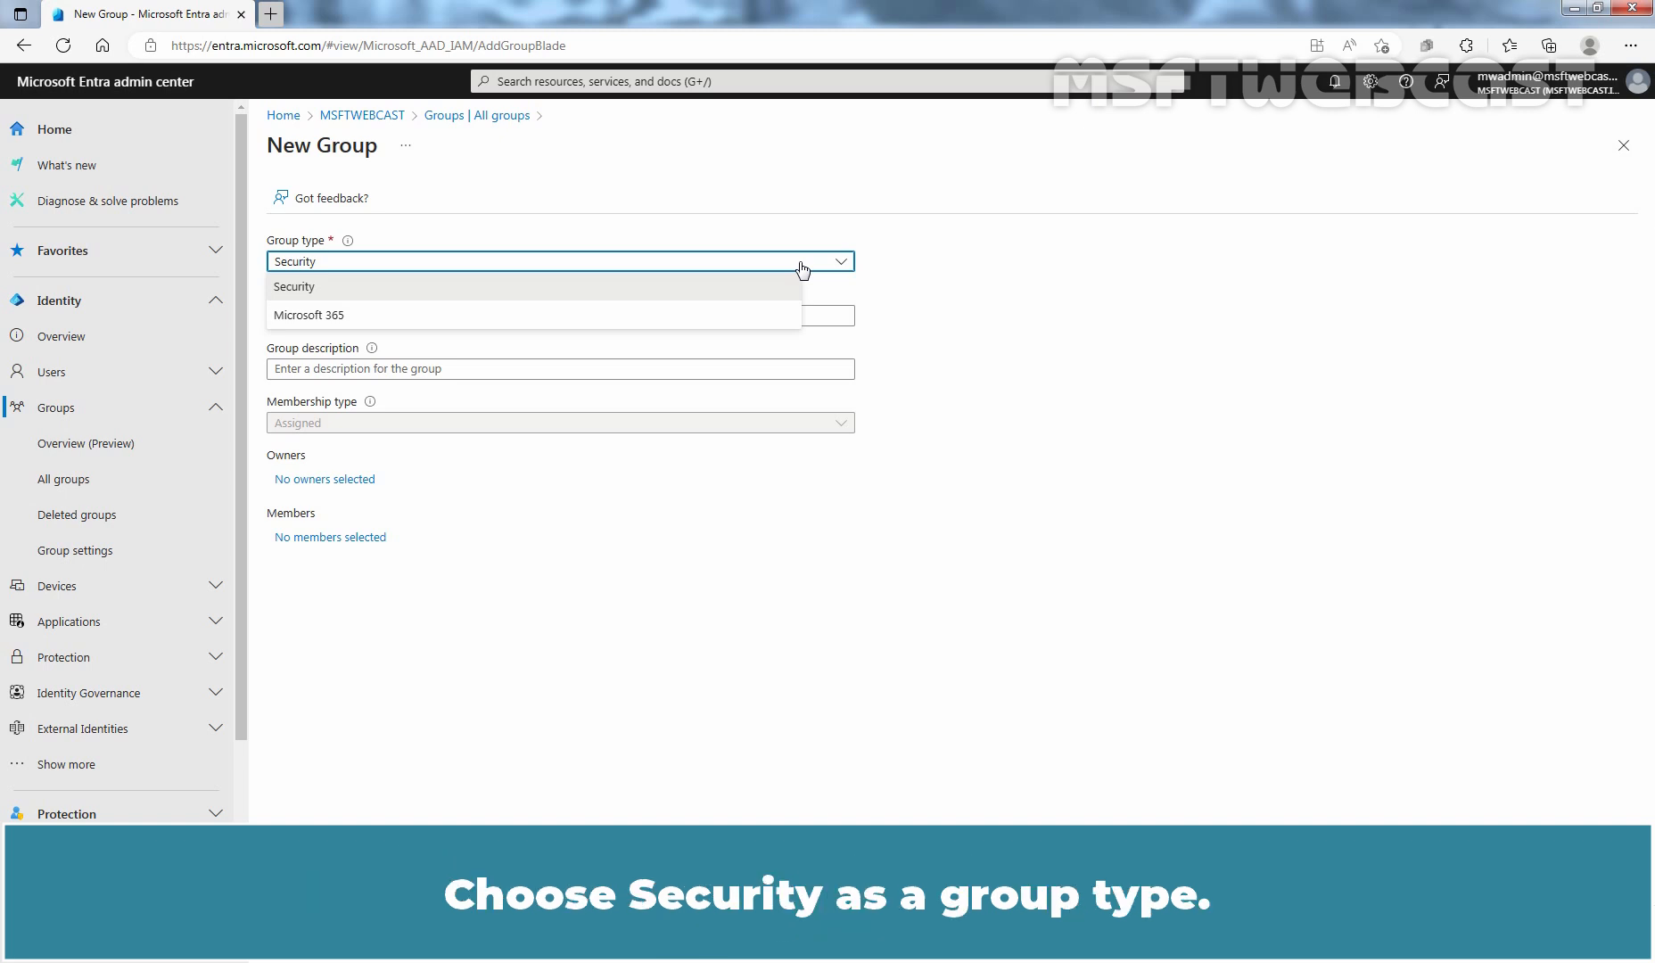
left_click(293, 293)
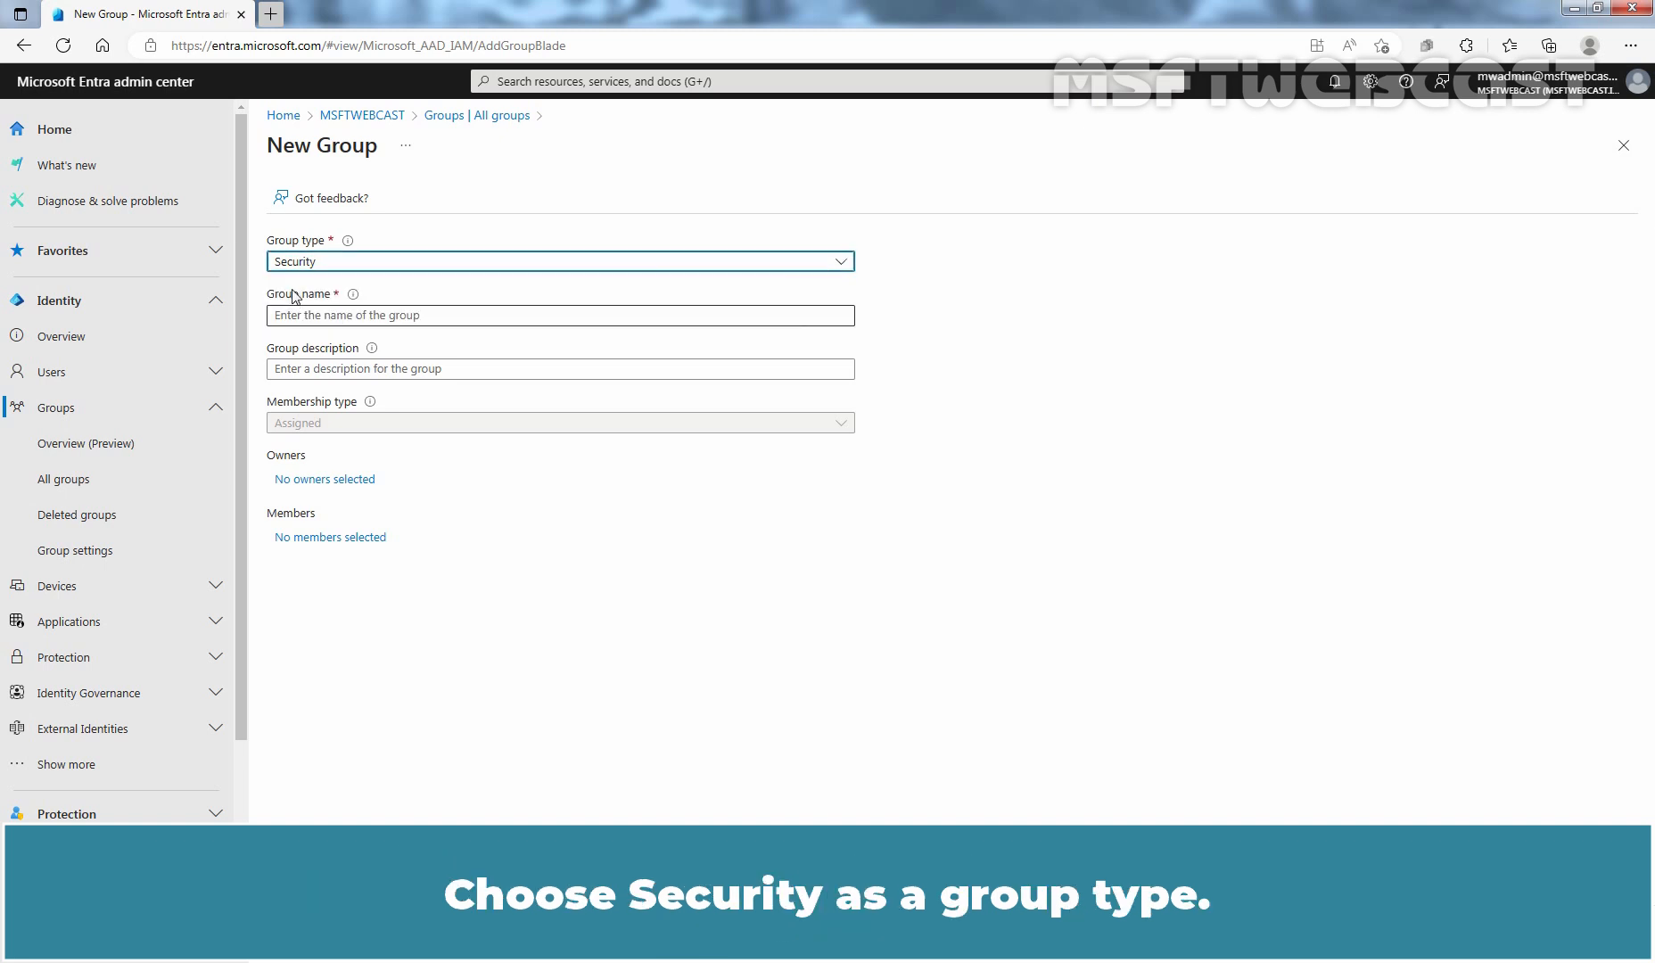
left_click(304, 315)
type("S-Te")
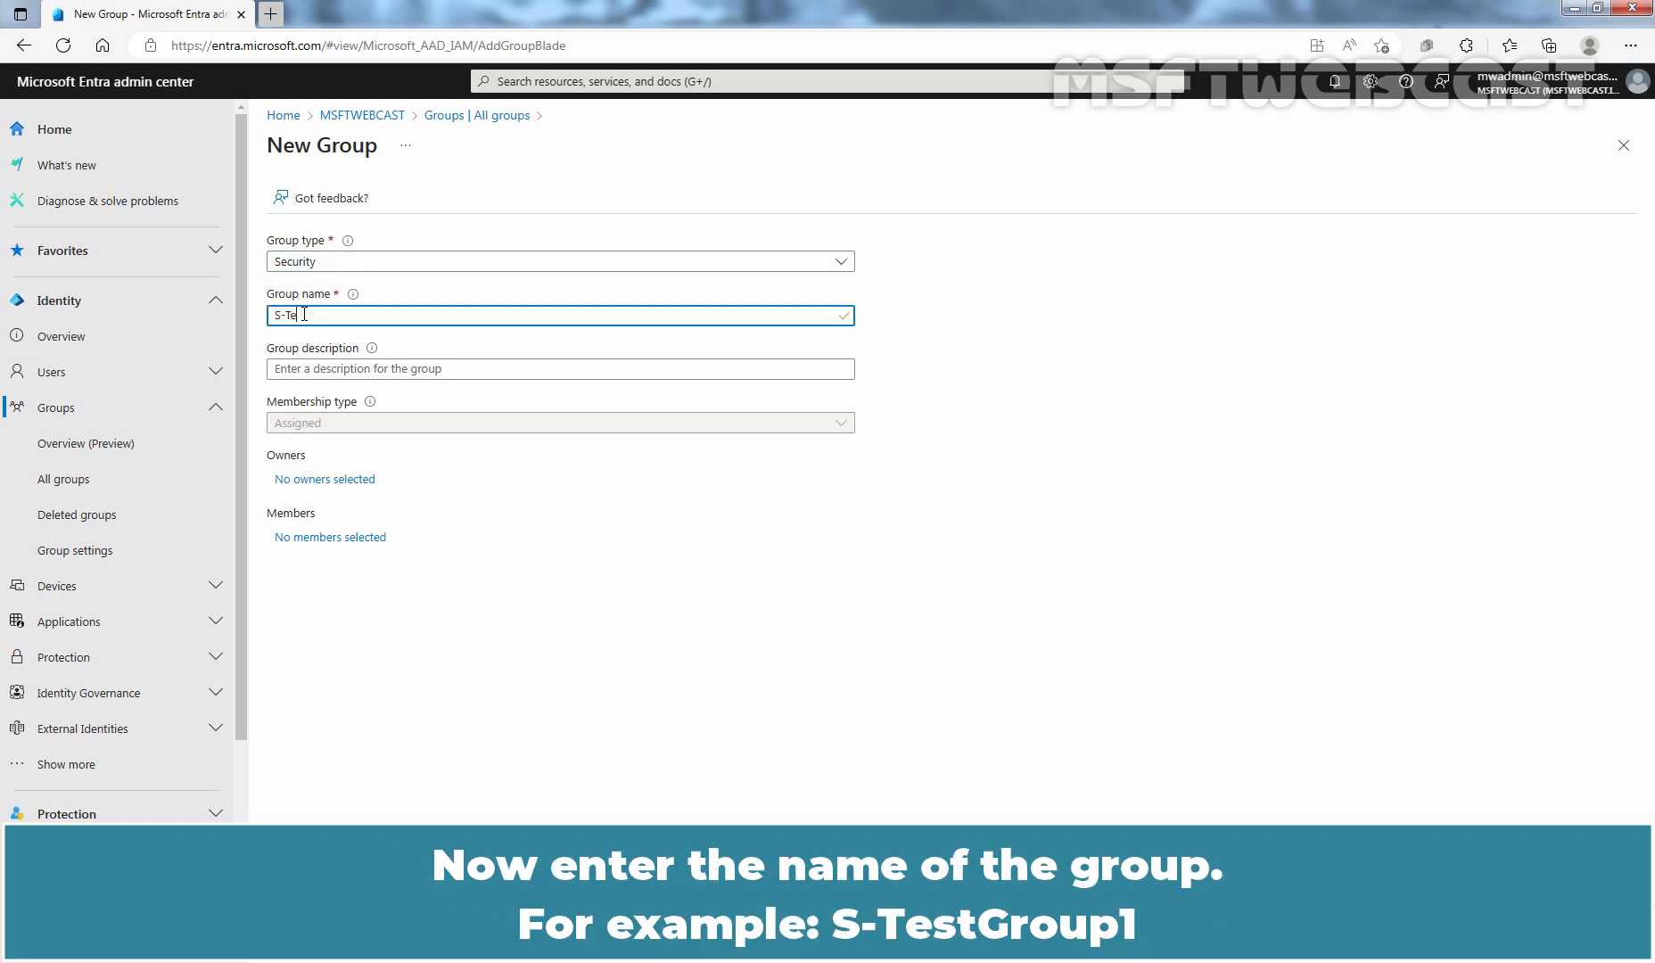
type("stGroup1")
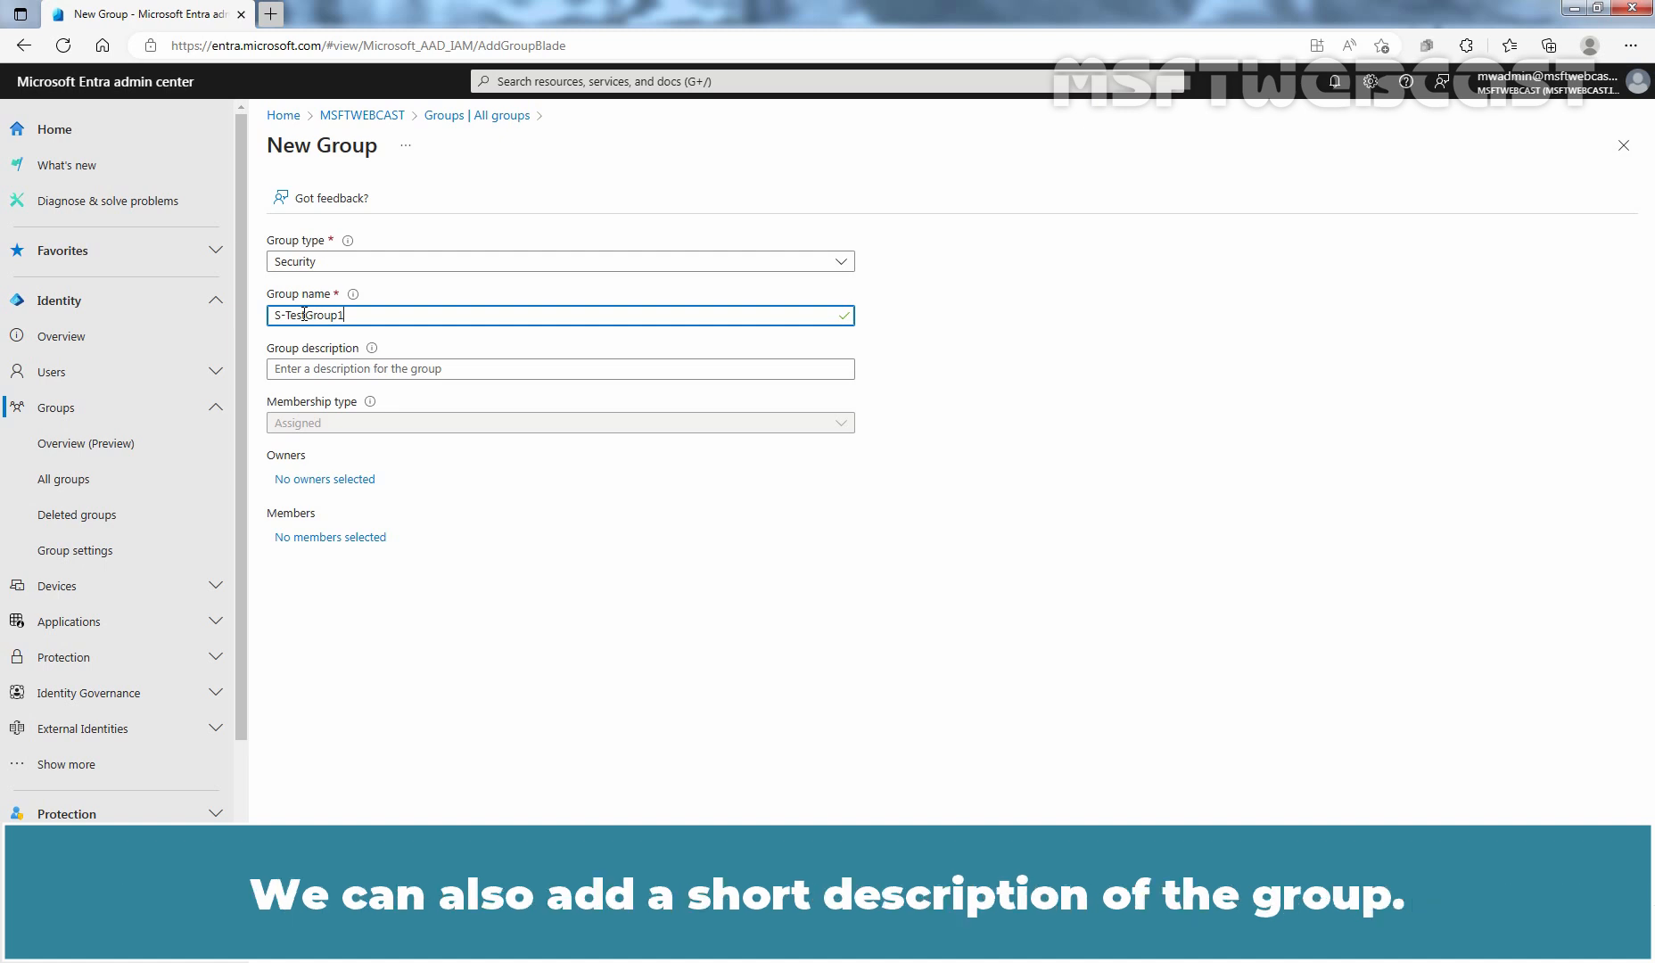
- Enter the group description "Microsoft Entra Test Security Group 1."
left_click(310, 366)
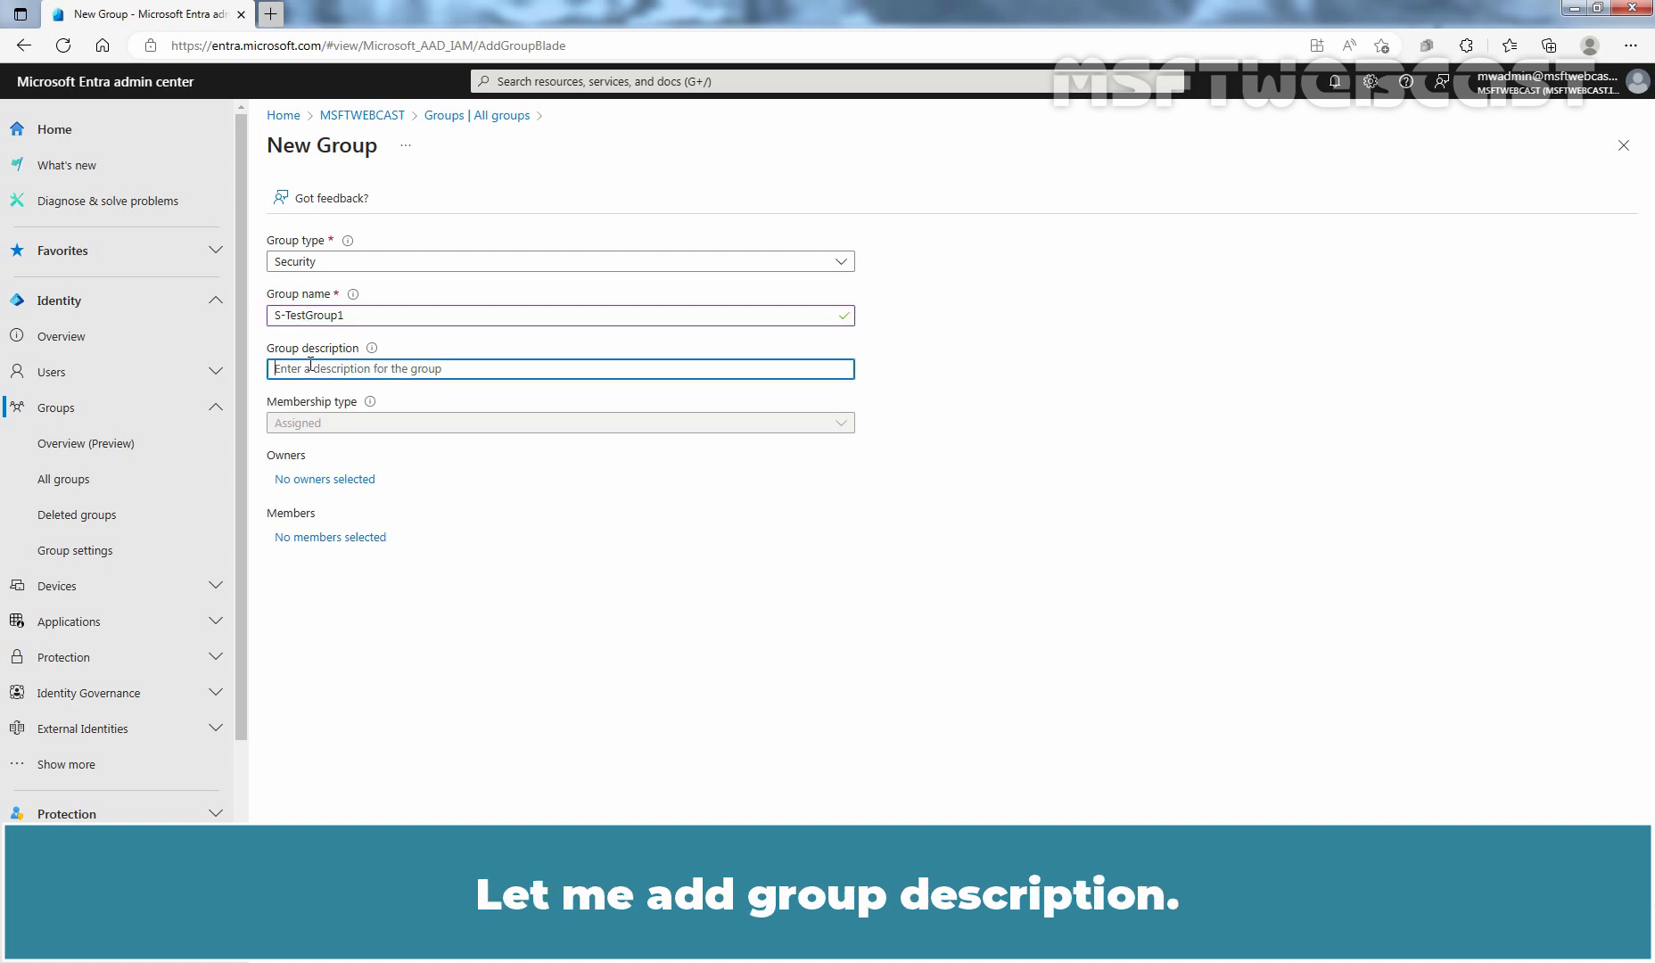
type("Microsoft Entra Test Security Group 1.")
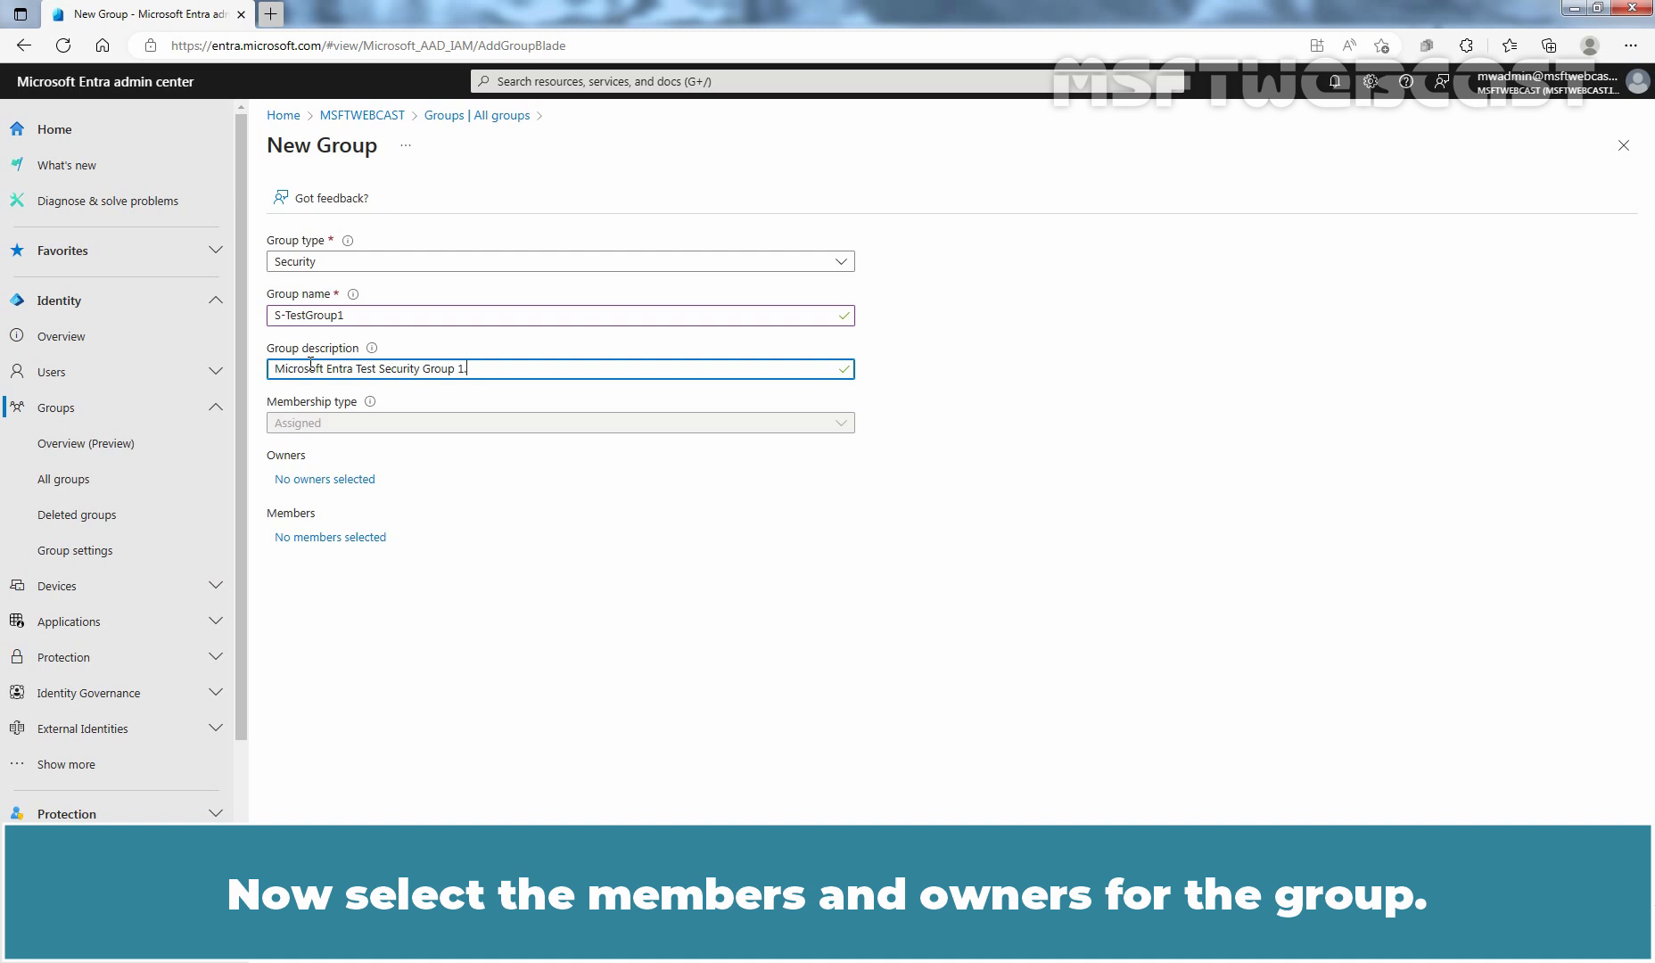
- Open the owner picker and close it without choosing anyone
left_click(330, 481)
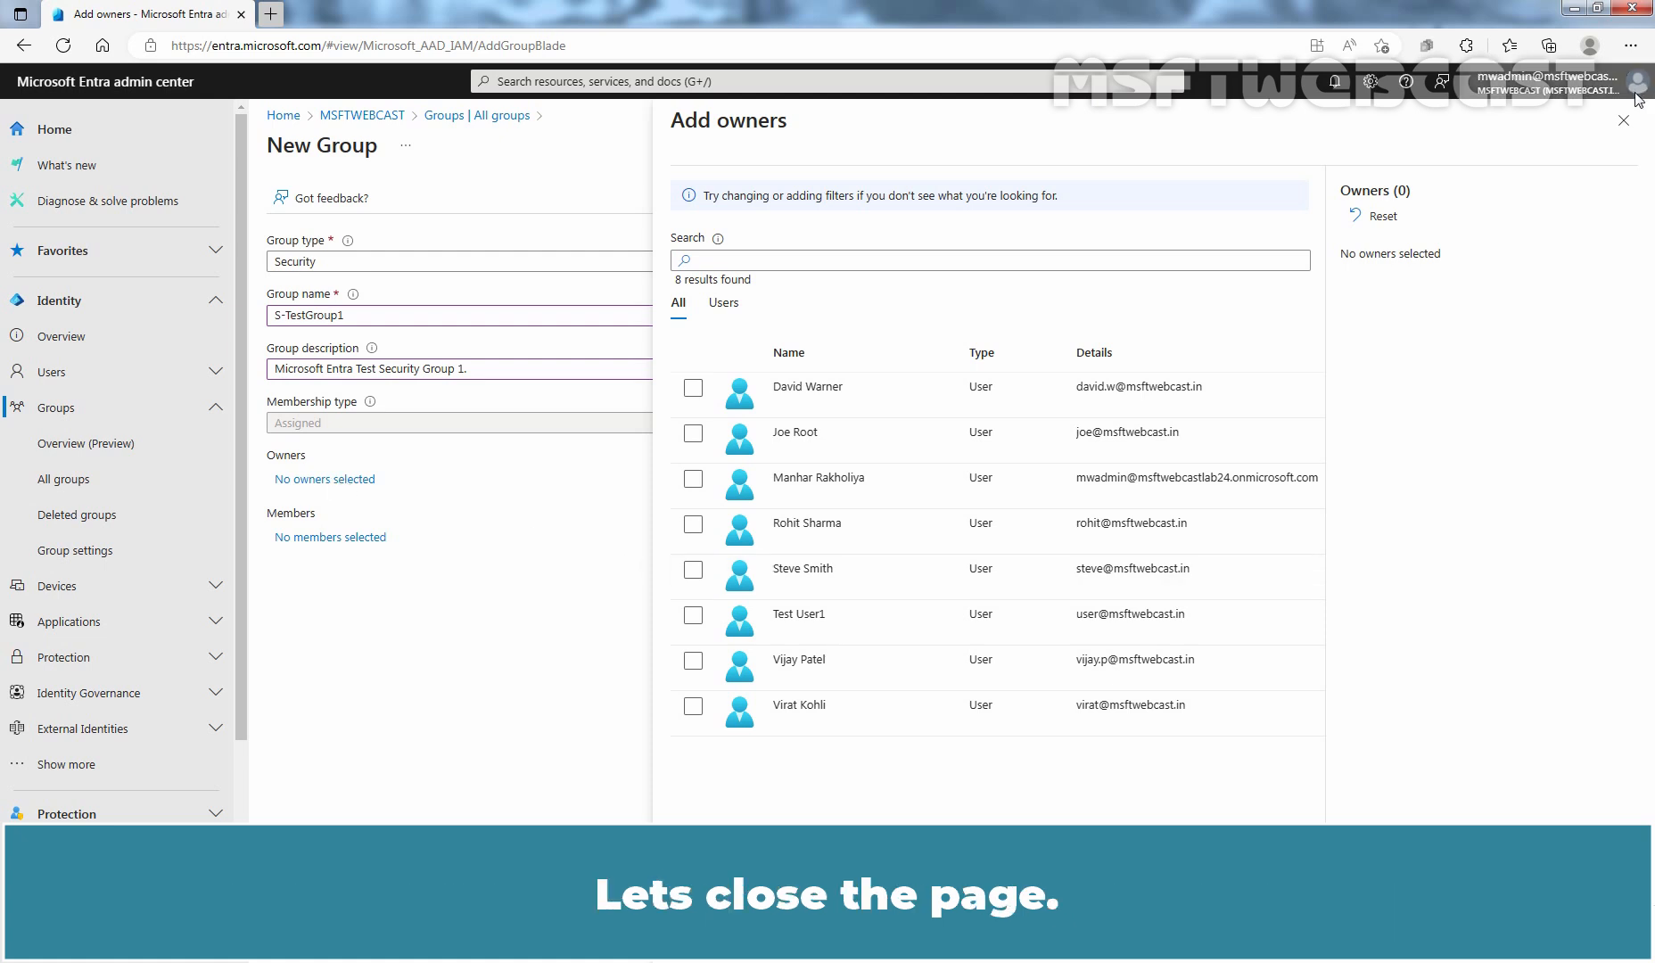
left_click(1623, 121)
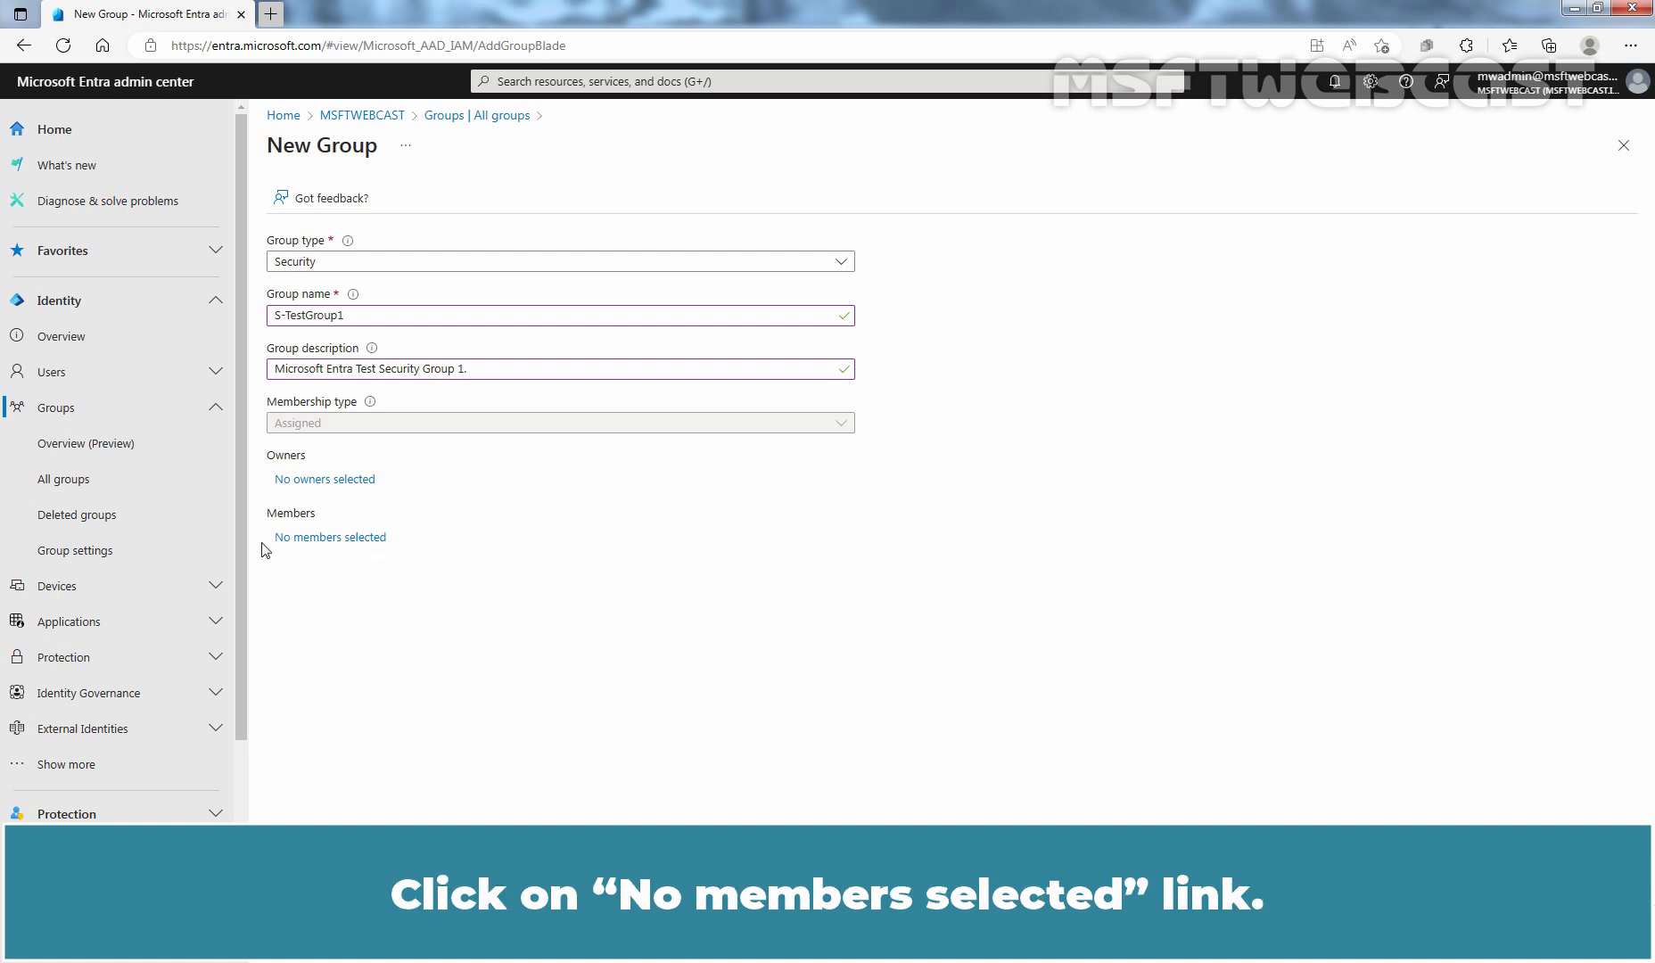
- Filter the member picker to users and select the first listed user account as the group's member
left_click(308, 539)
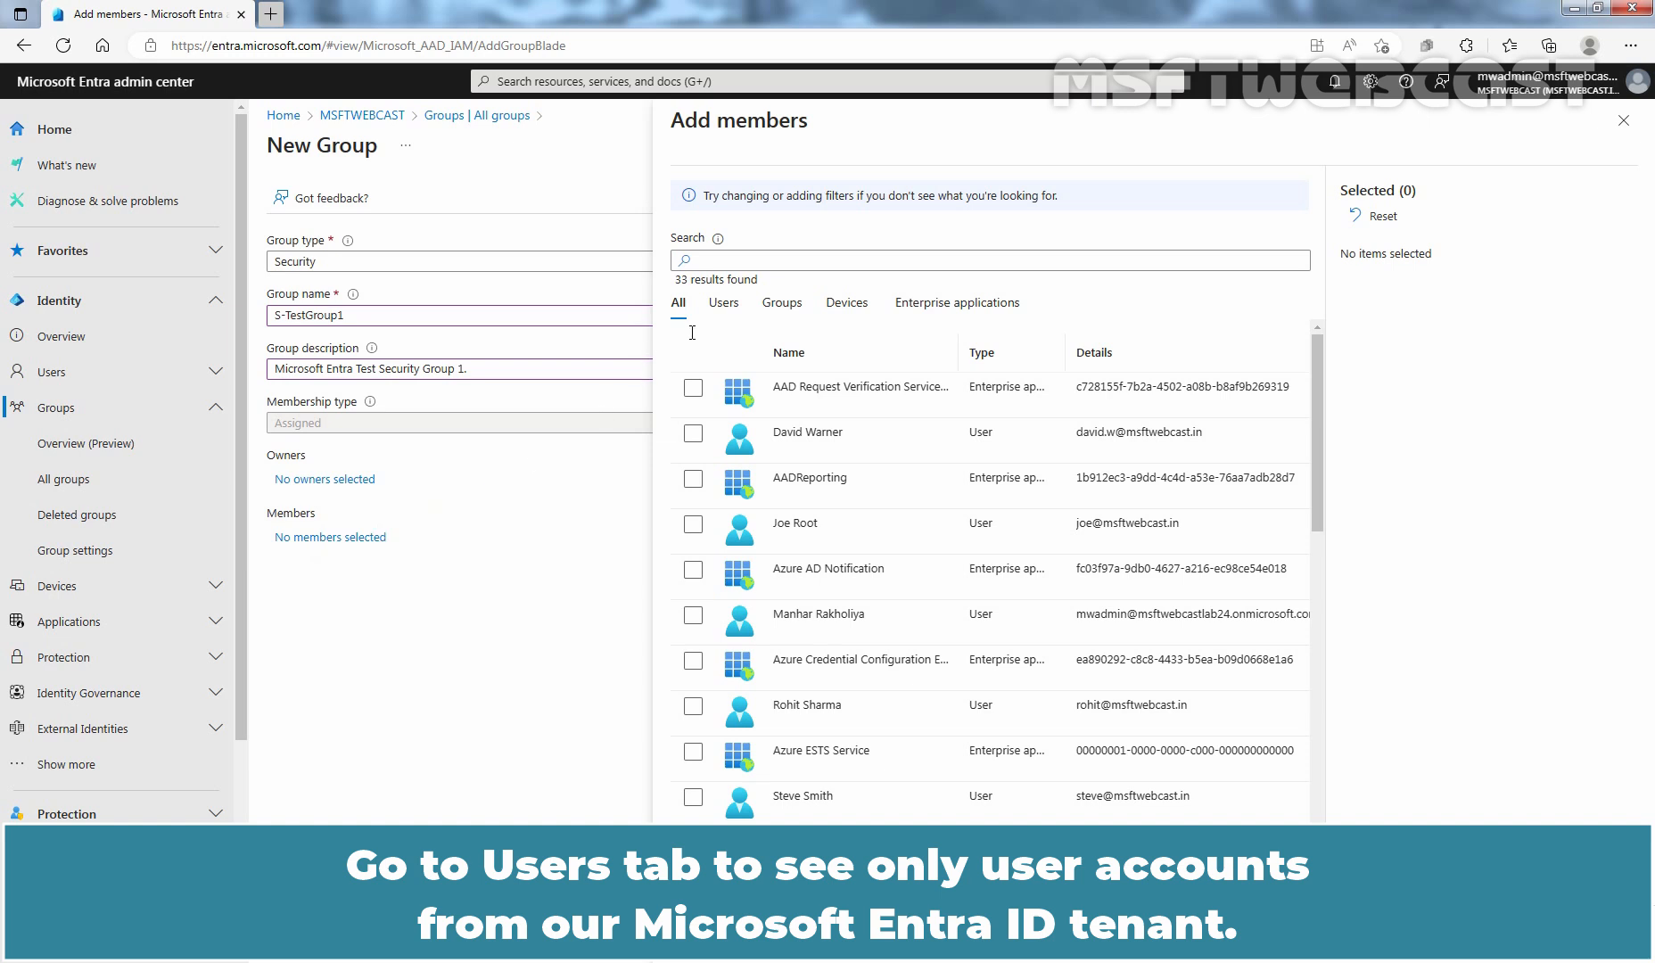
left_click(723, 303)
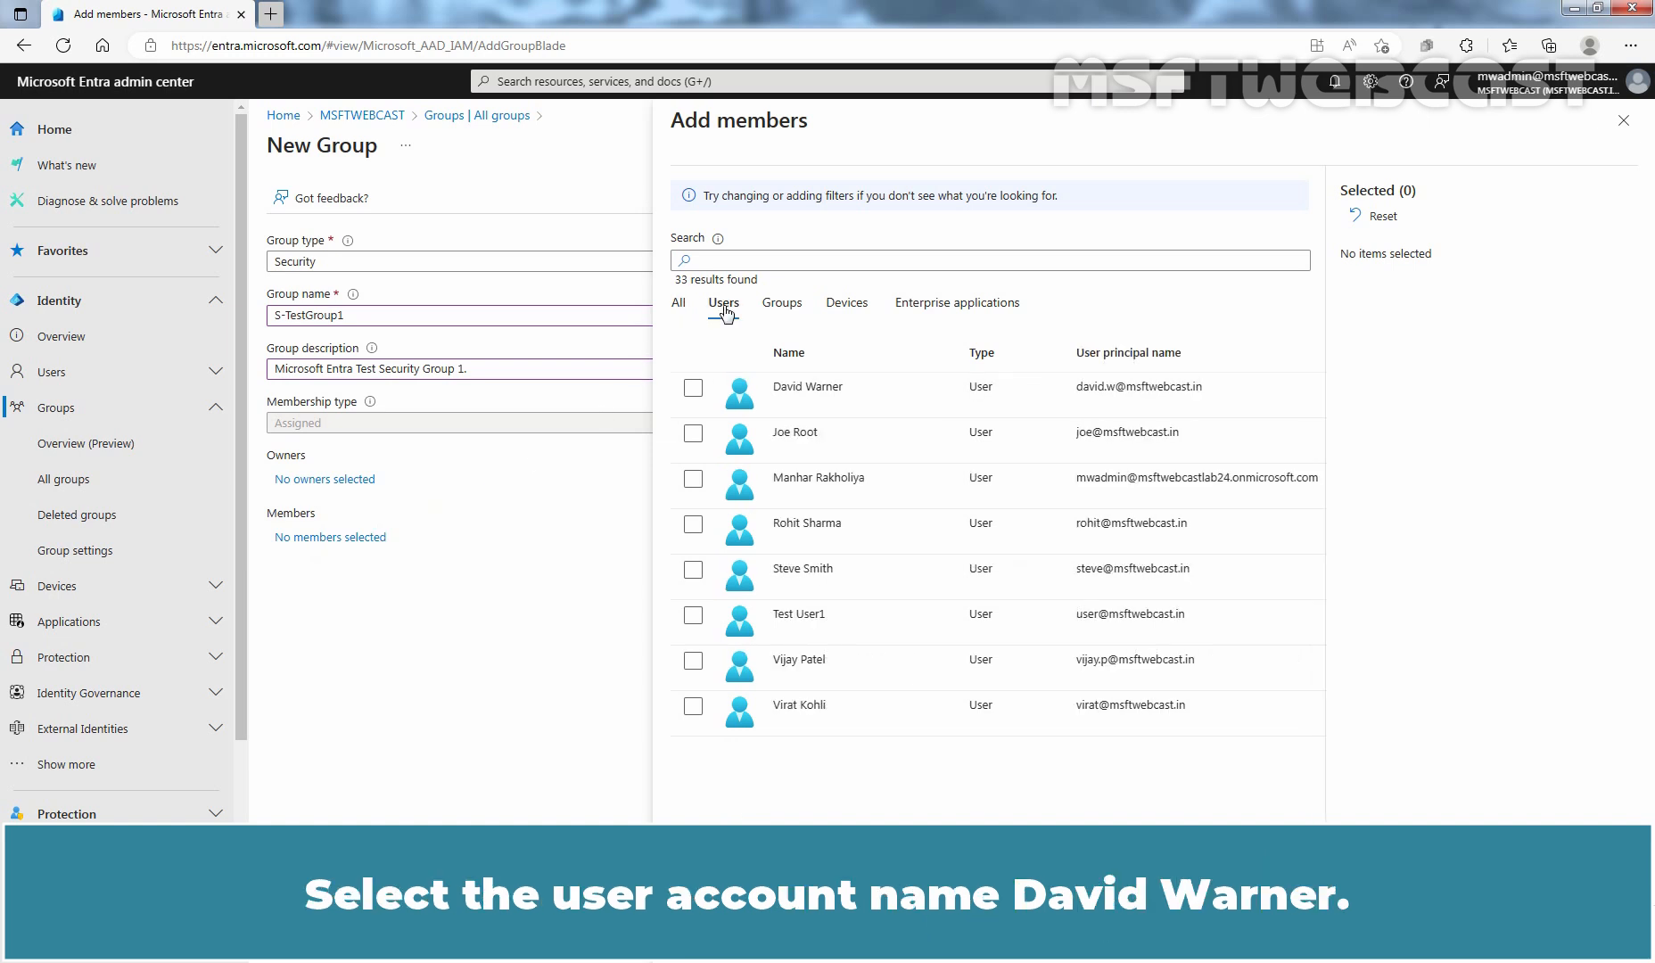
left_click(693, 391)
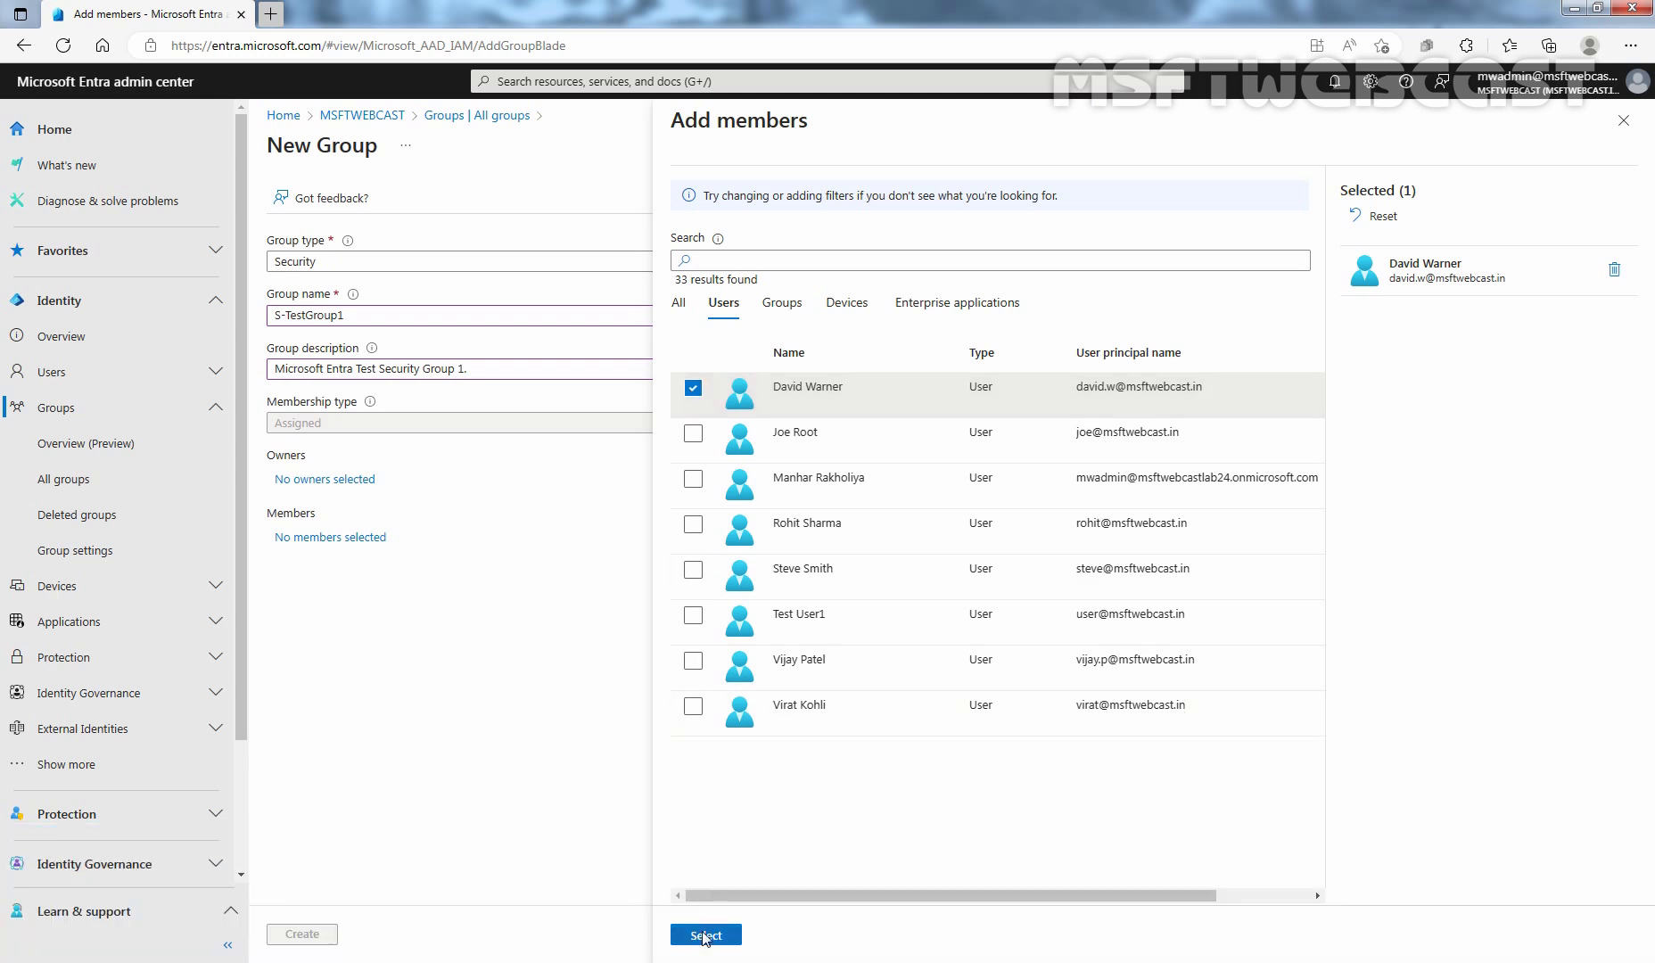
left_click(703, 933)
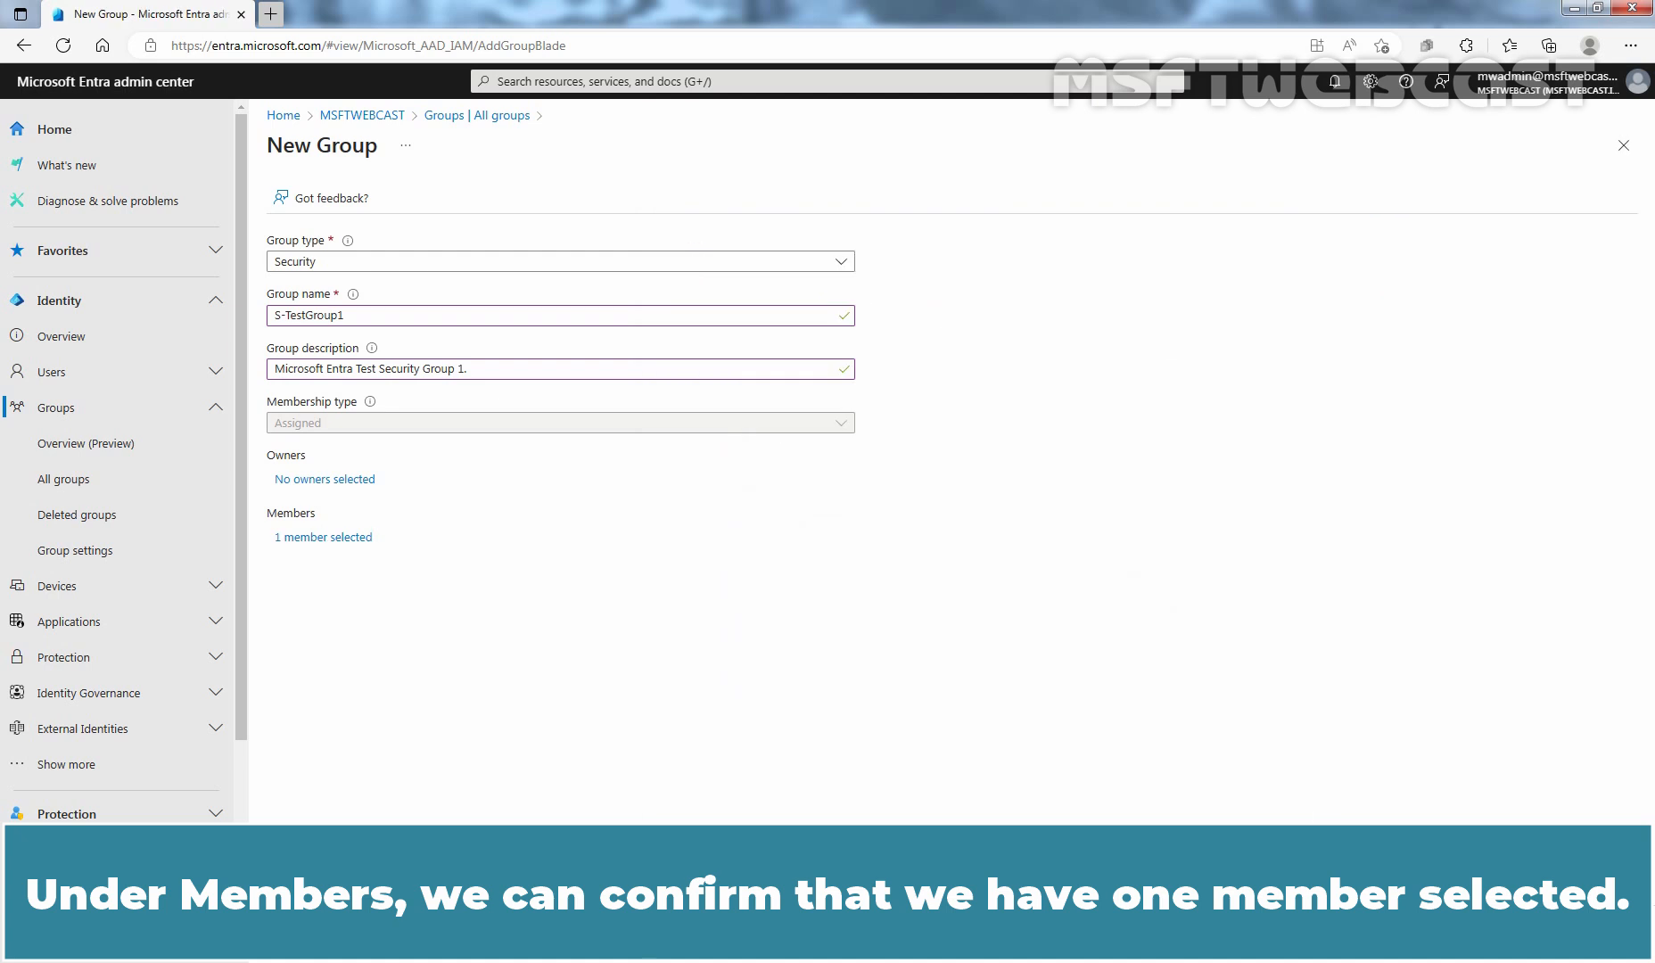
- Create the group and refresh the groups list
left_click(304, 933)
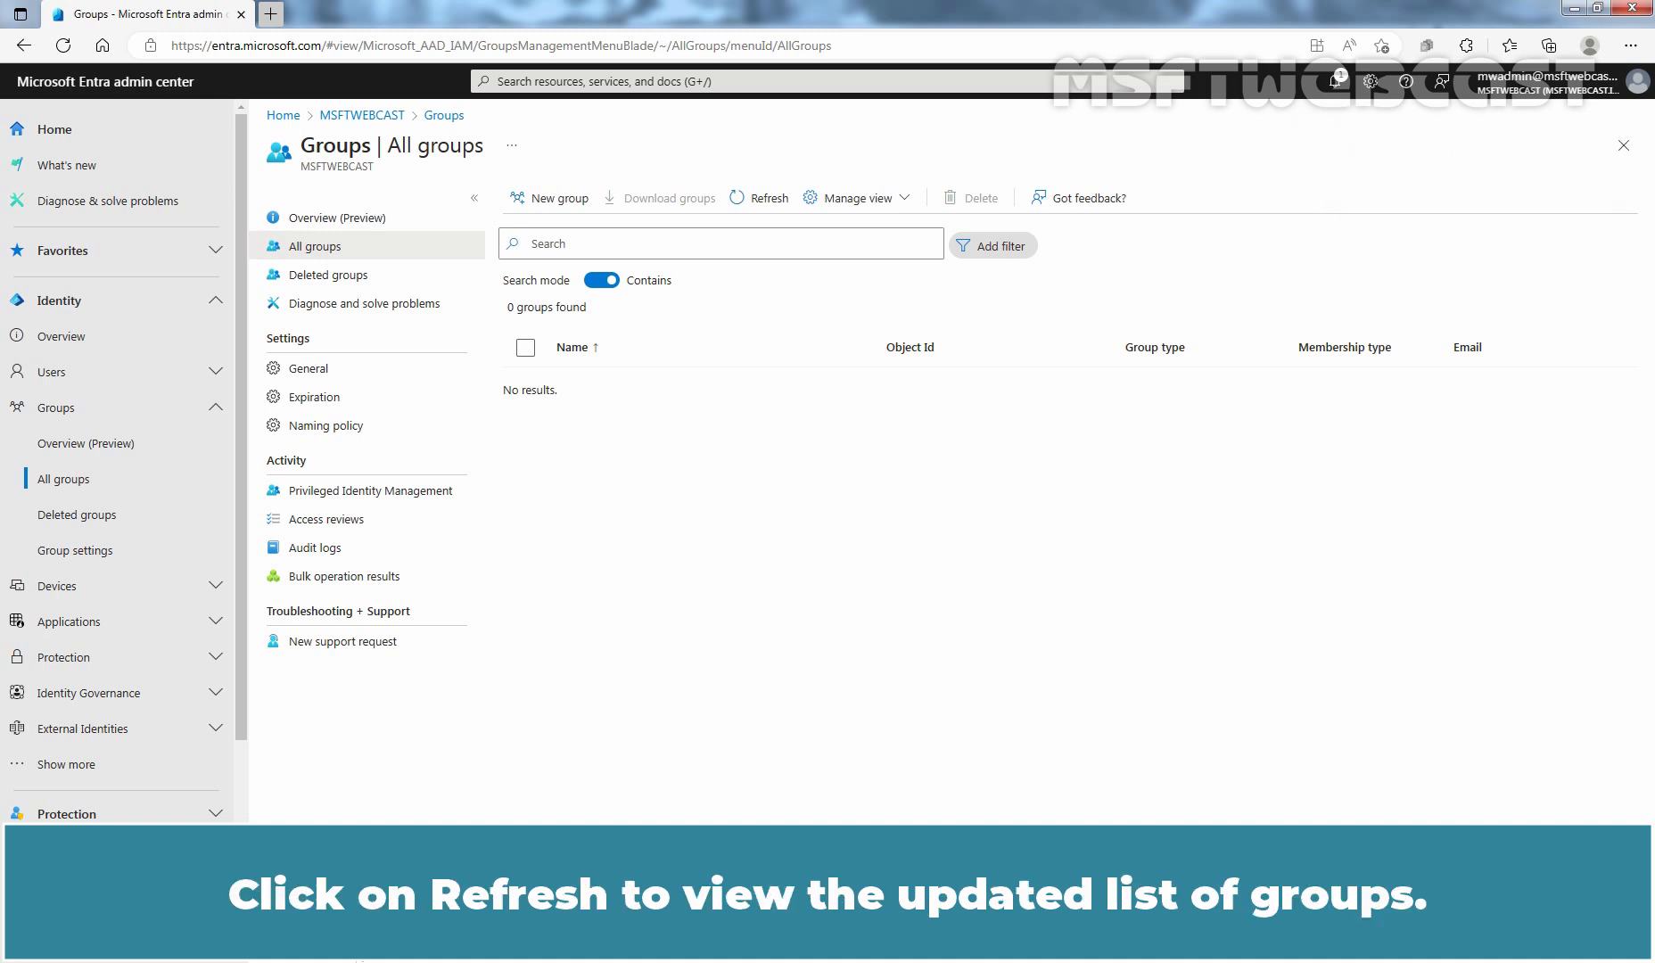
left_click(763, 198)
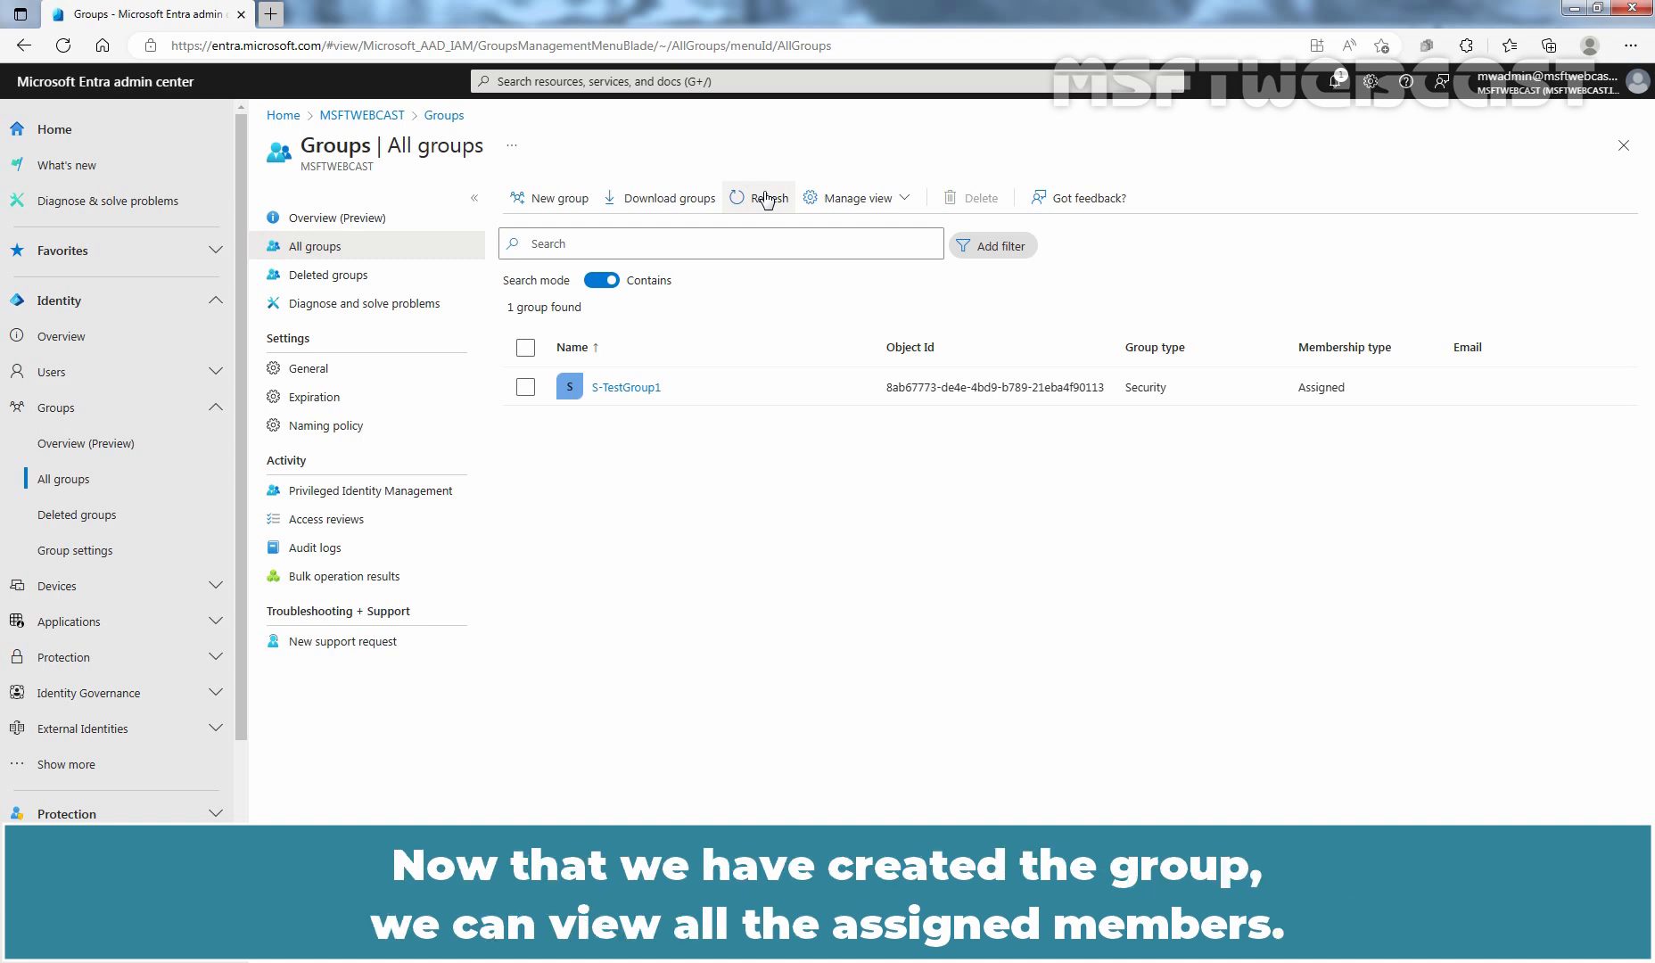
- Open S-TestGroup1 and view its members
left_click(606, 389)
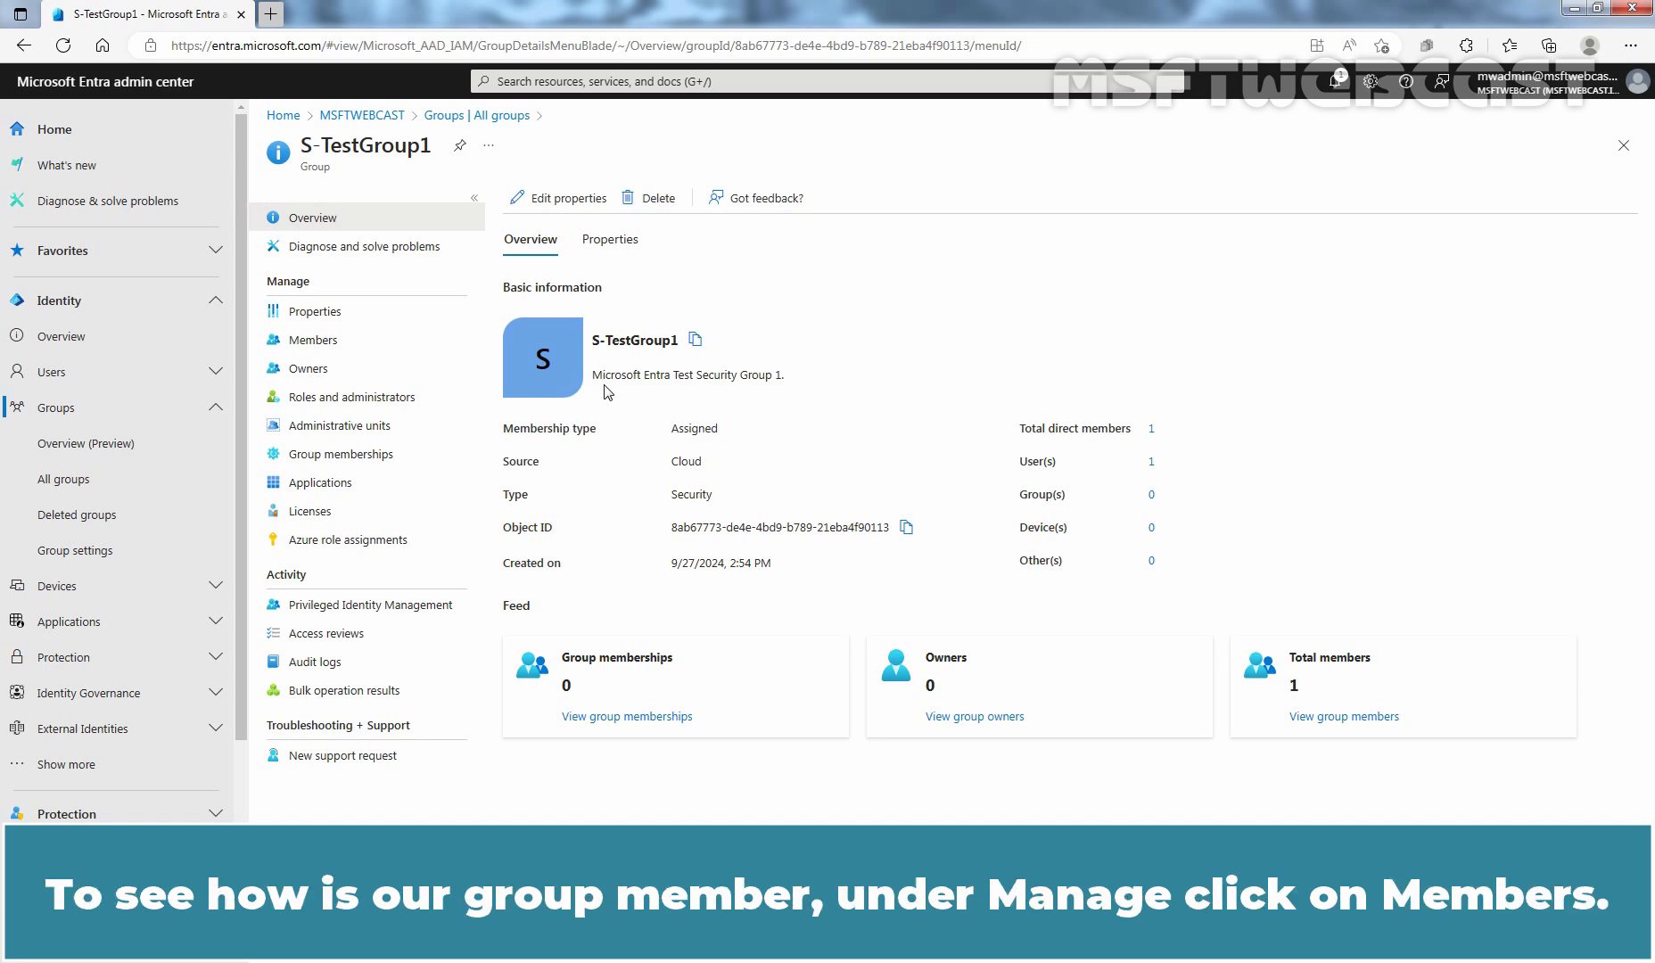
left_click(327, 344)
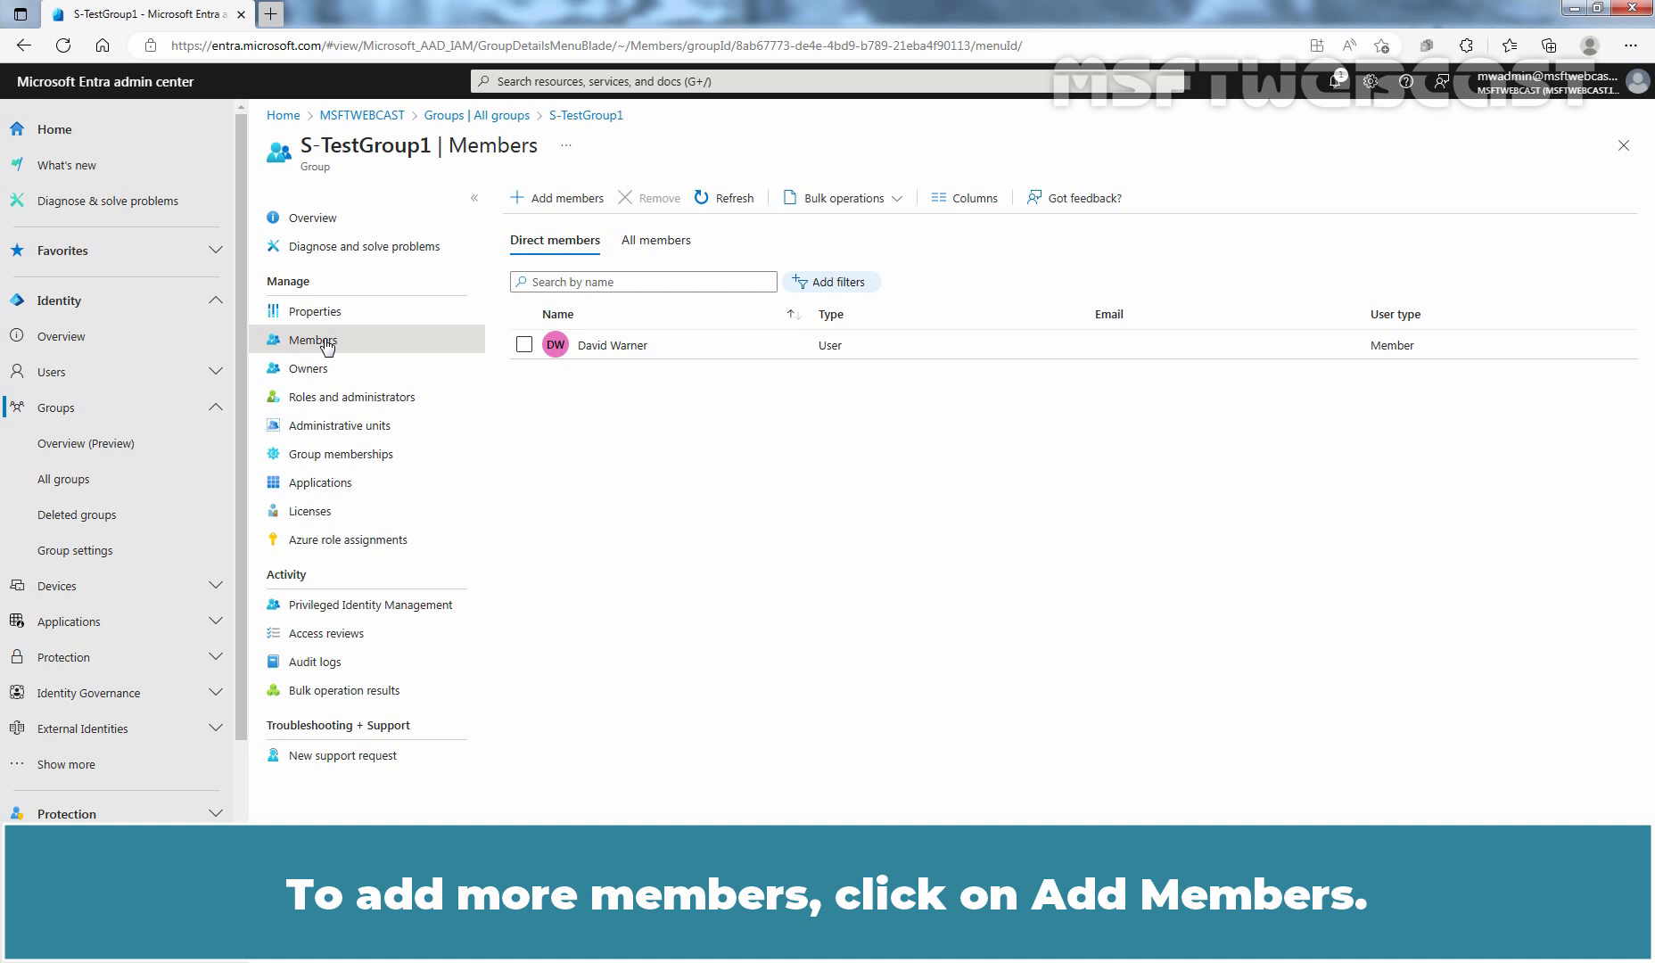
- Add another user account as a member of the group and refresh the members list
left_click(557, 202)
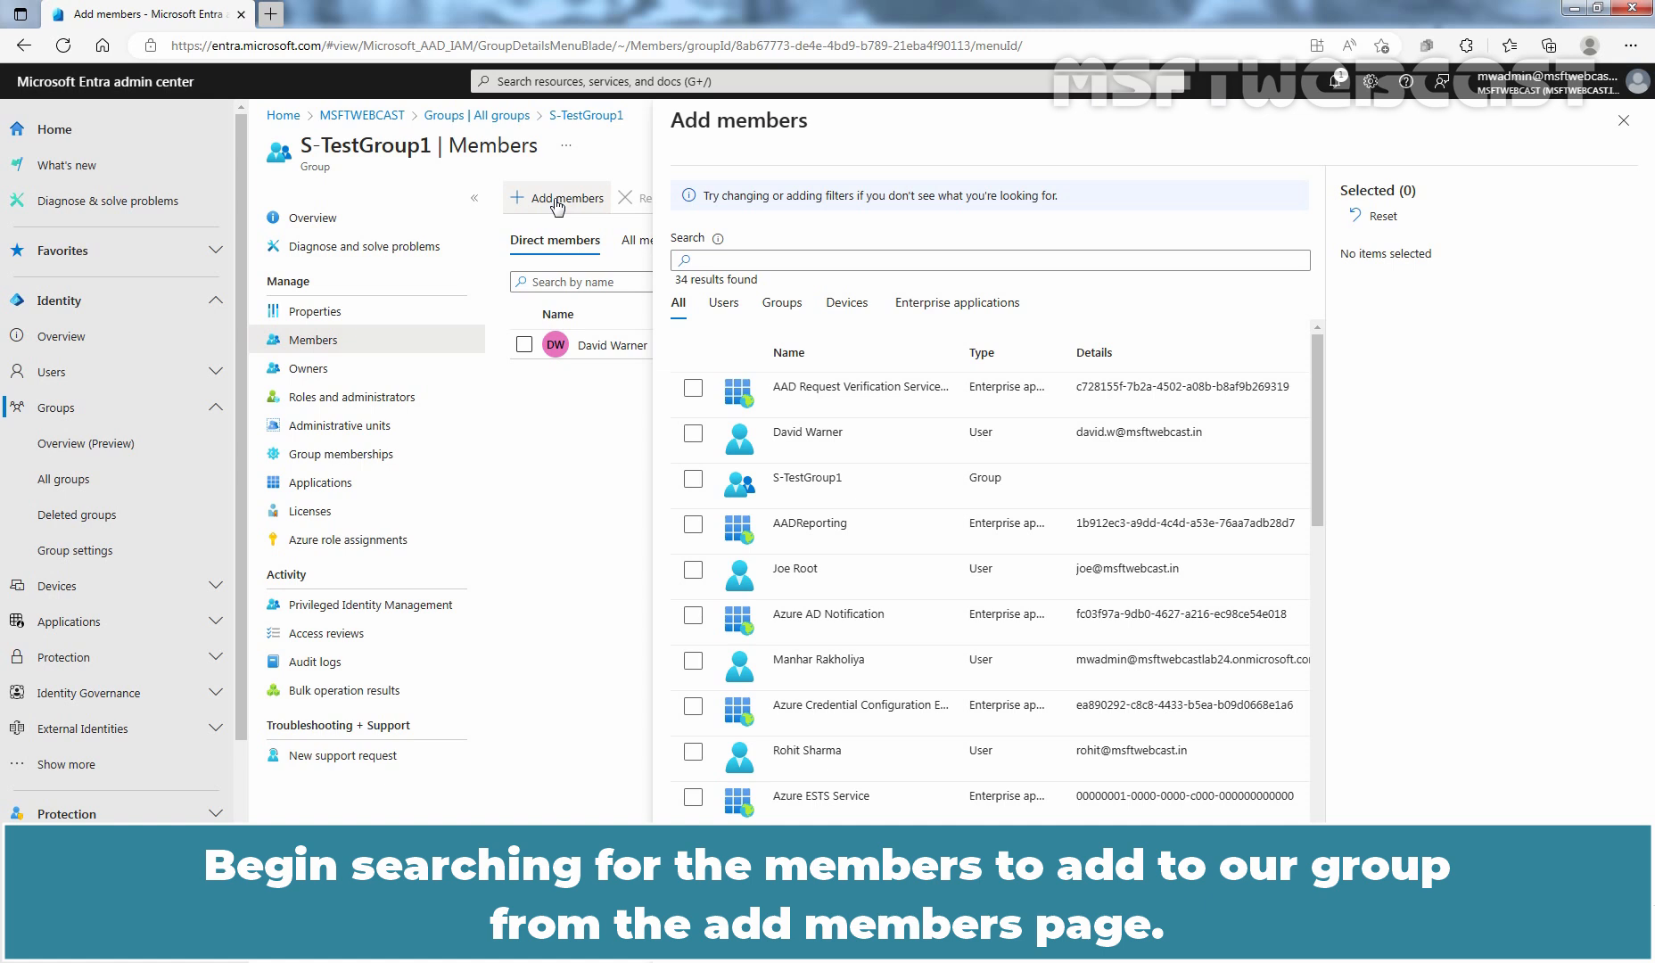
left_click(693, 570)
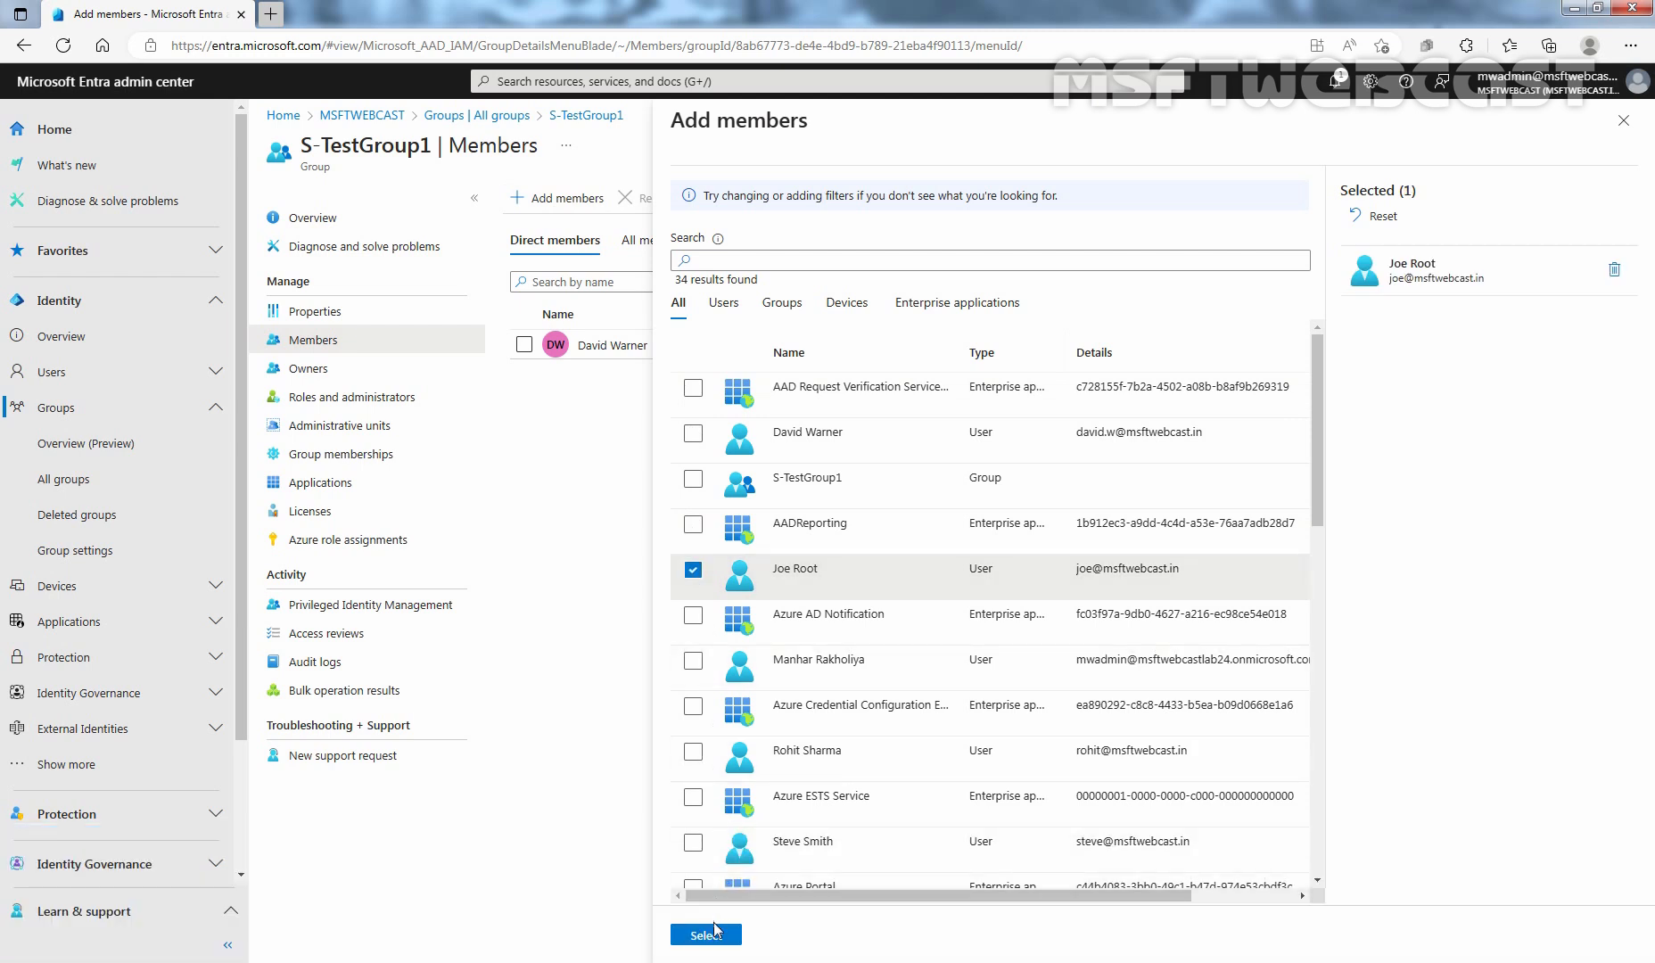
left_click(709, 937)
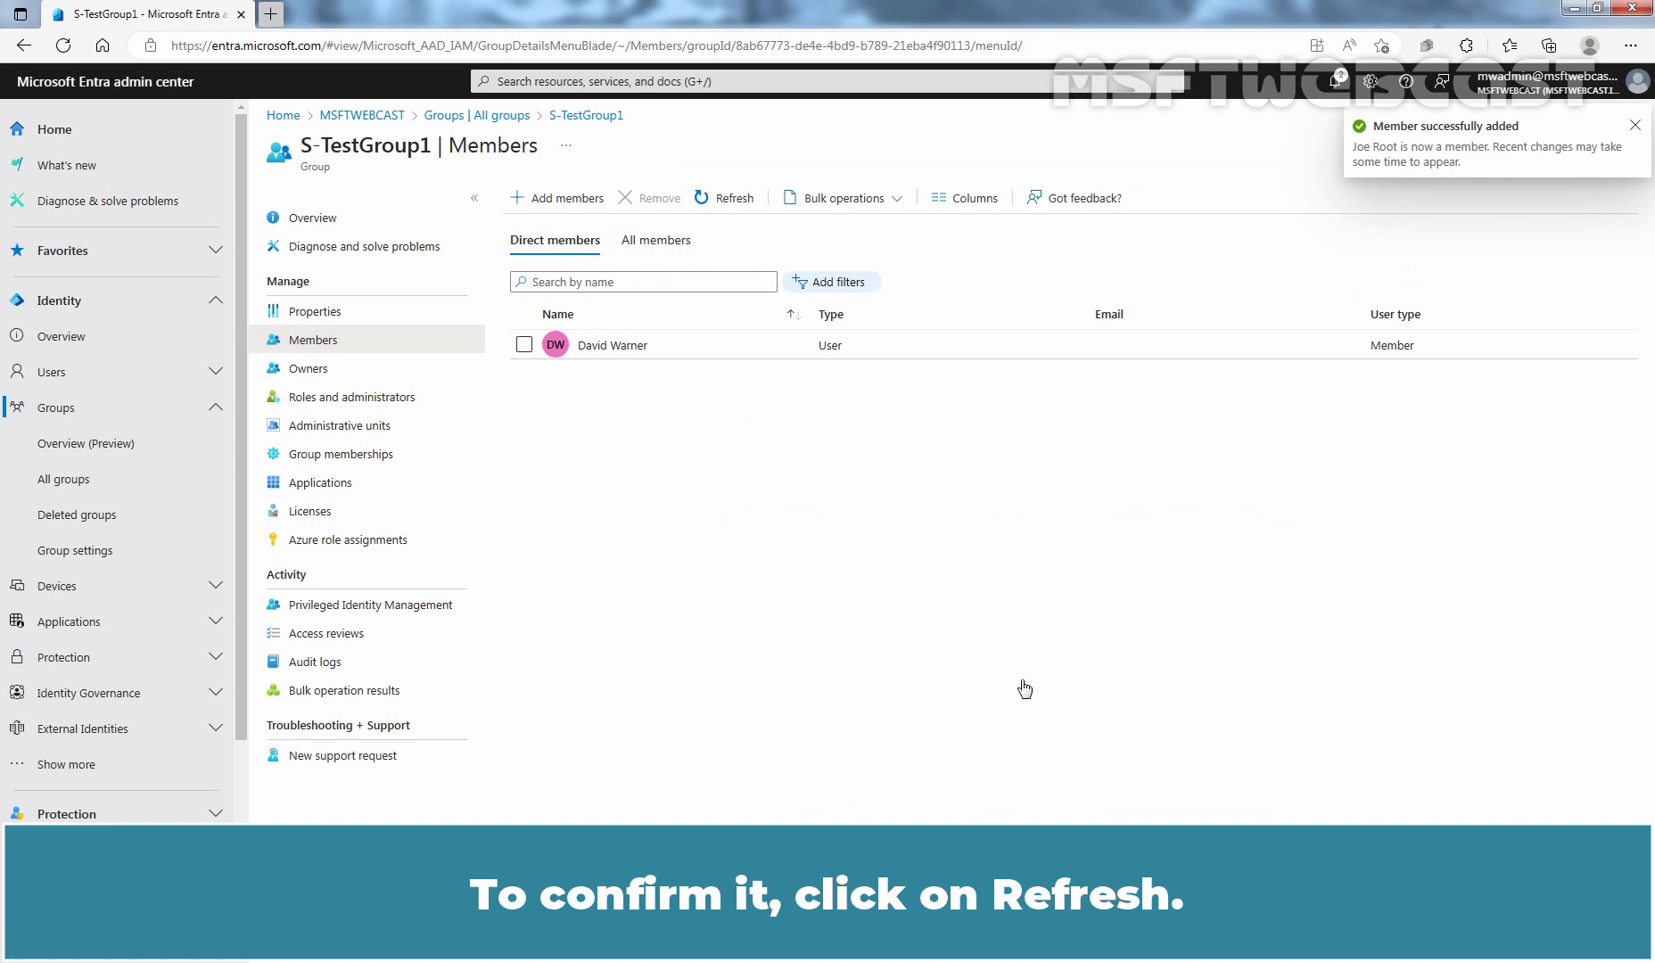
left_click(724, 200)
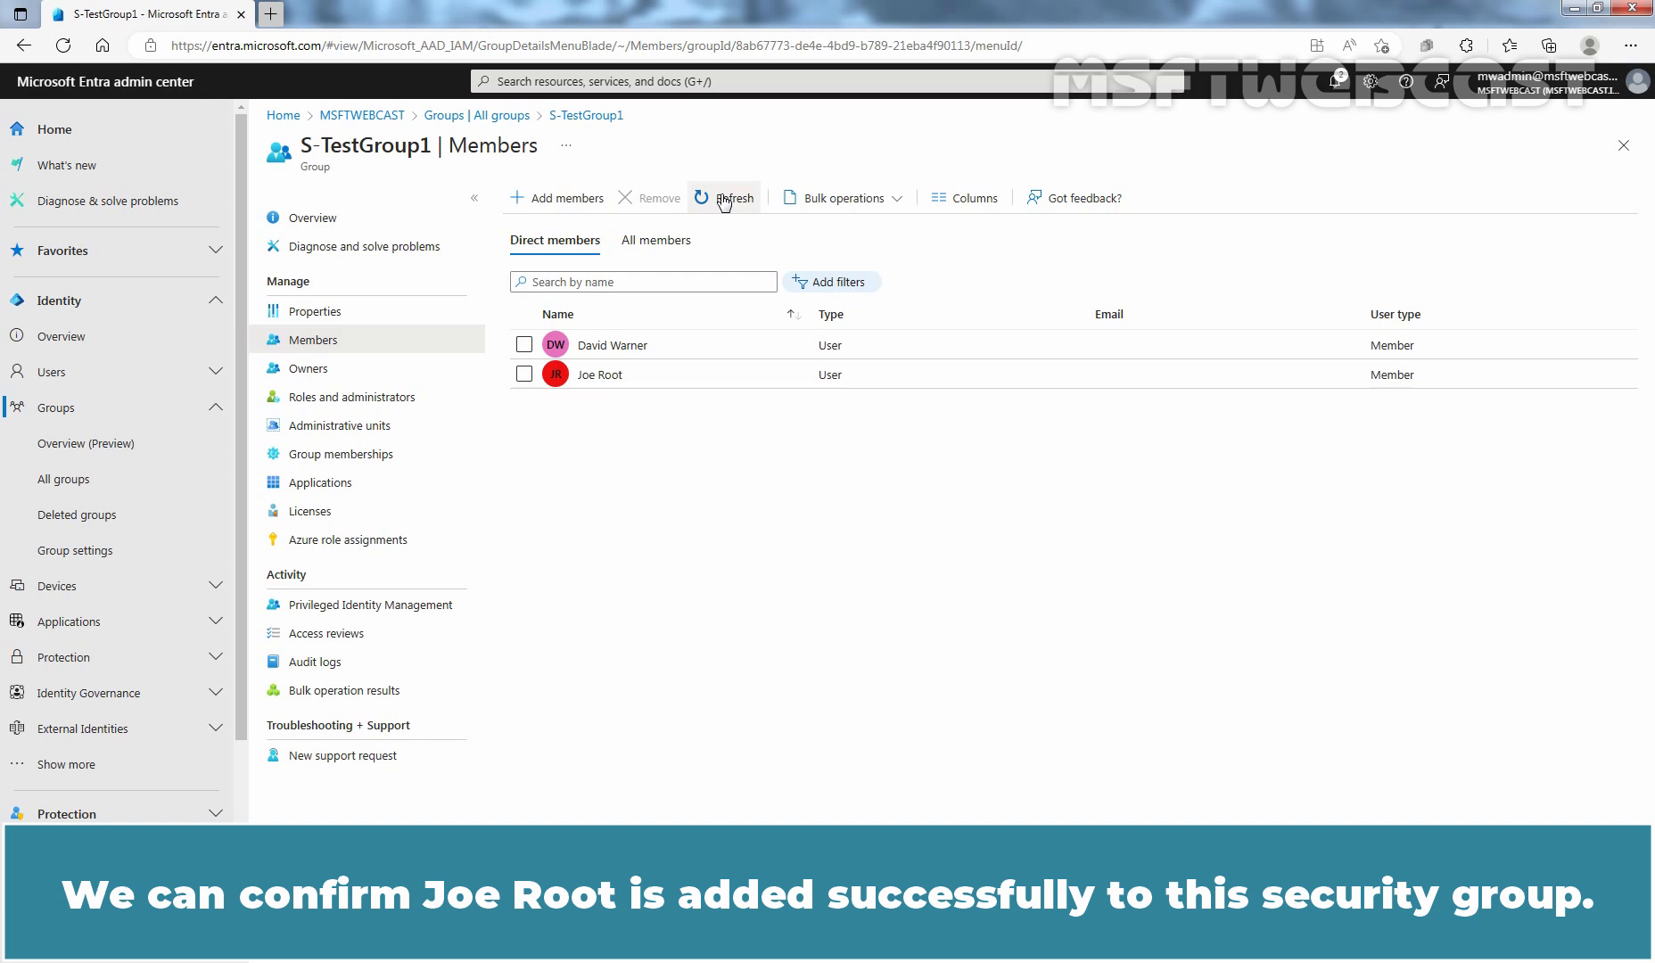
- Make the first listed user account an owner of the group and refresh the owners list
left_click(306, 374)
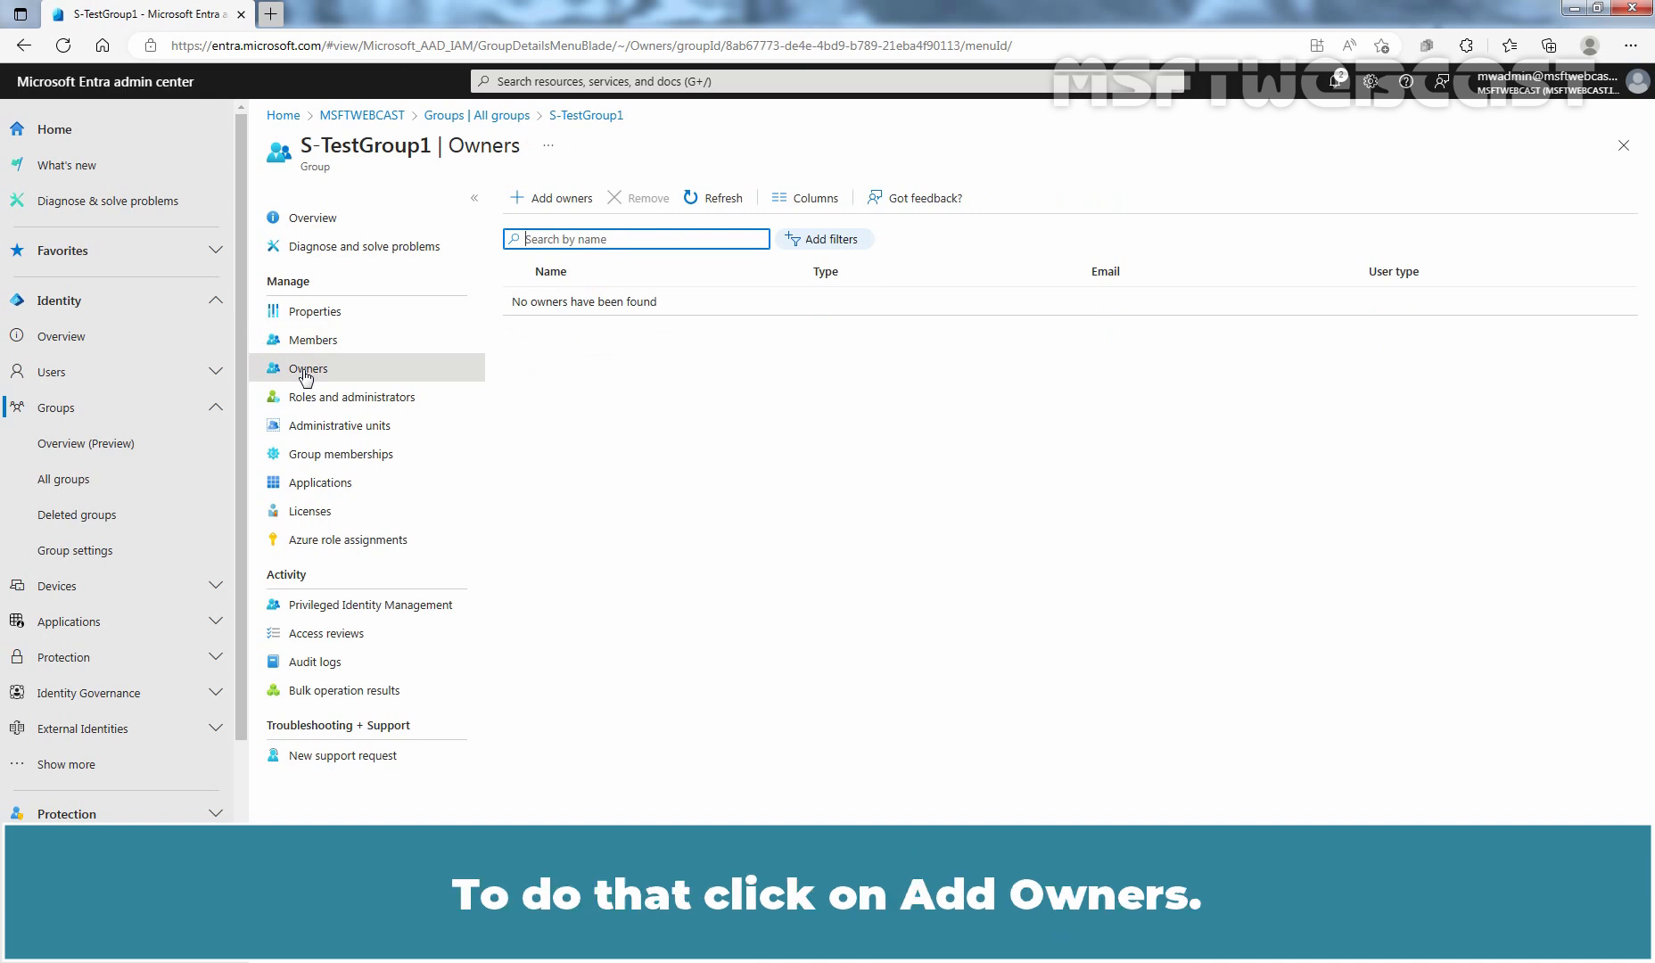
left_click(560, 204)
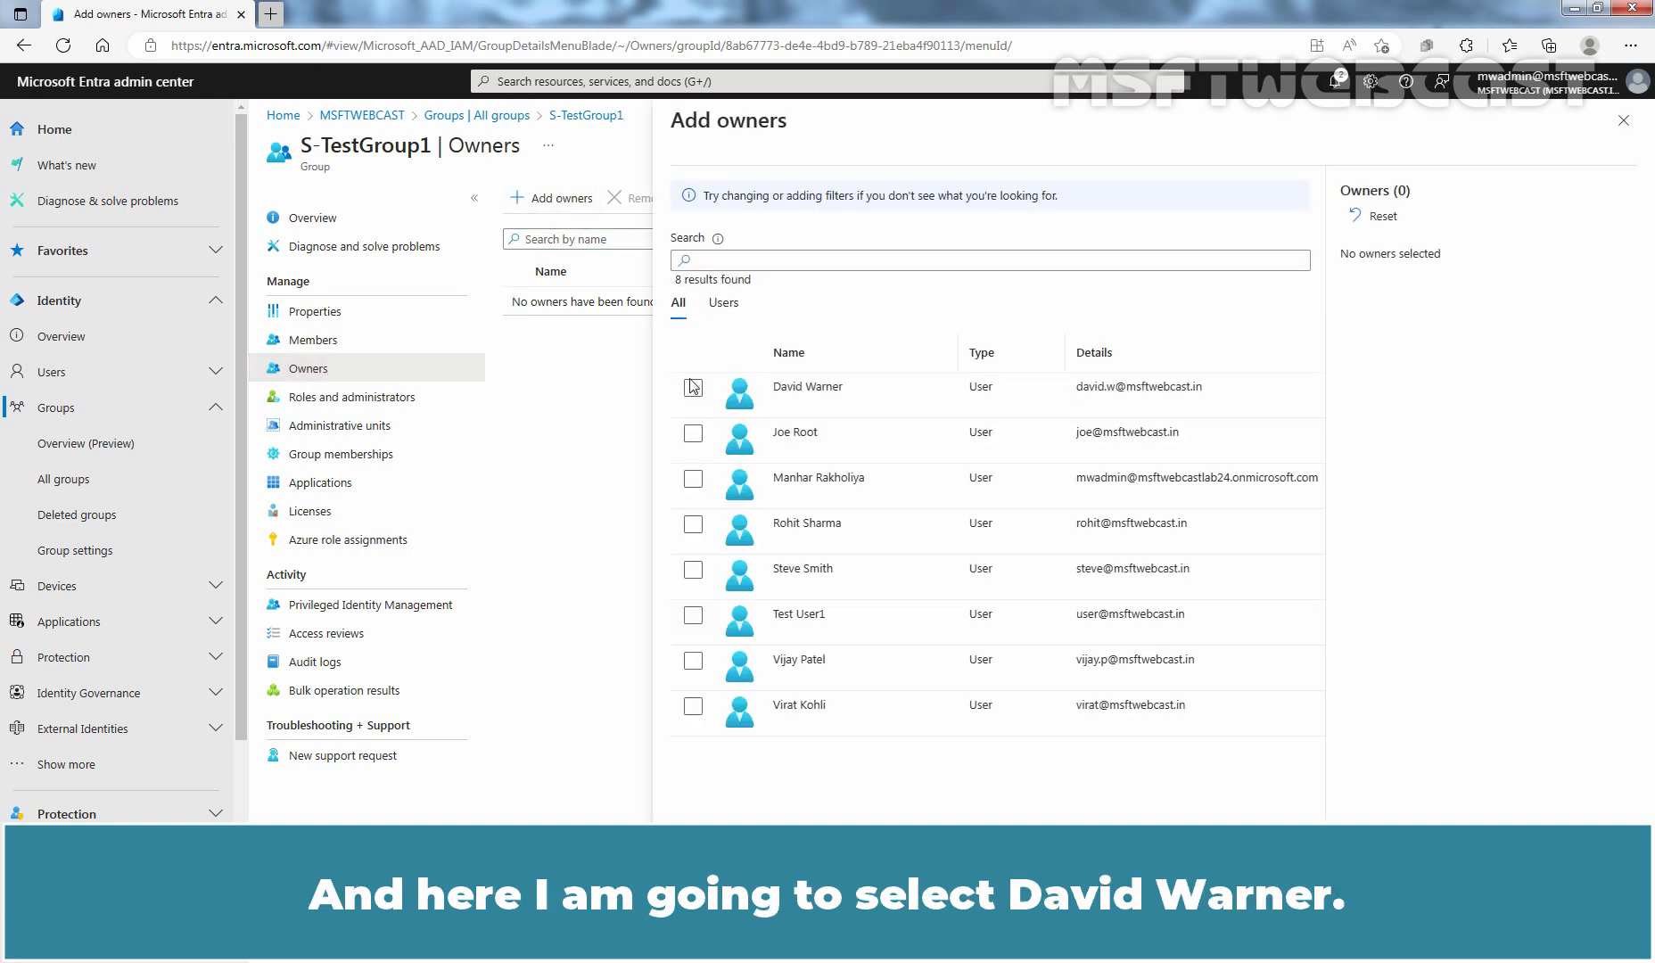
left_click(693, 388)
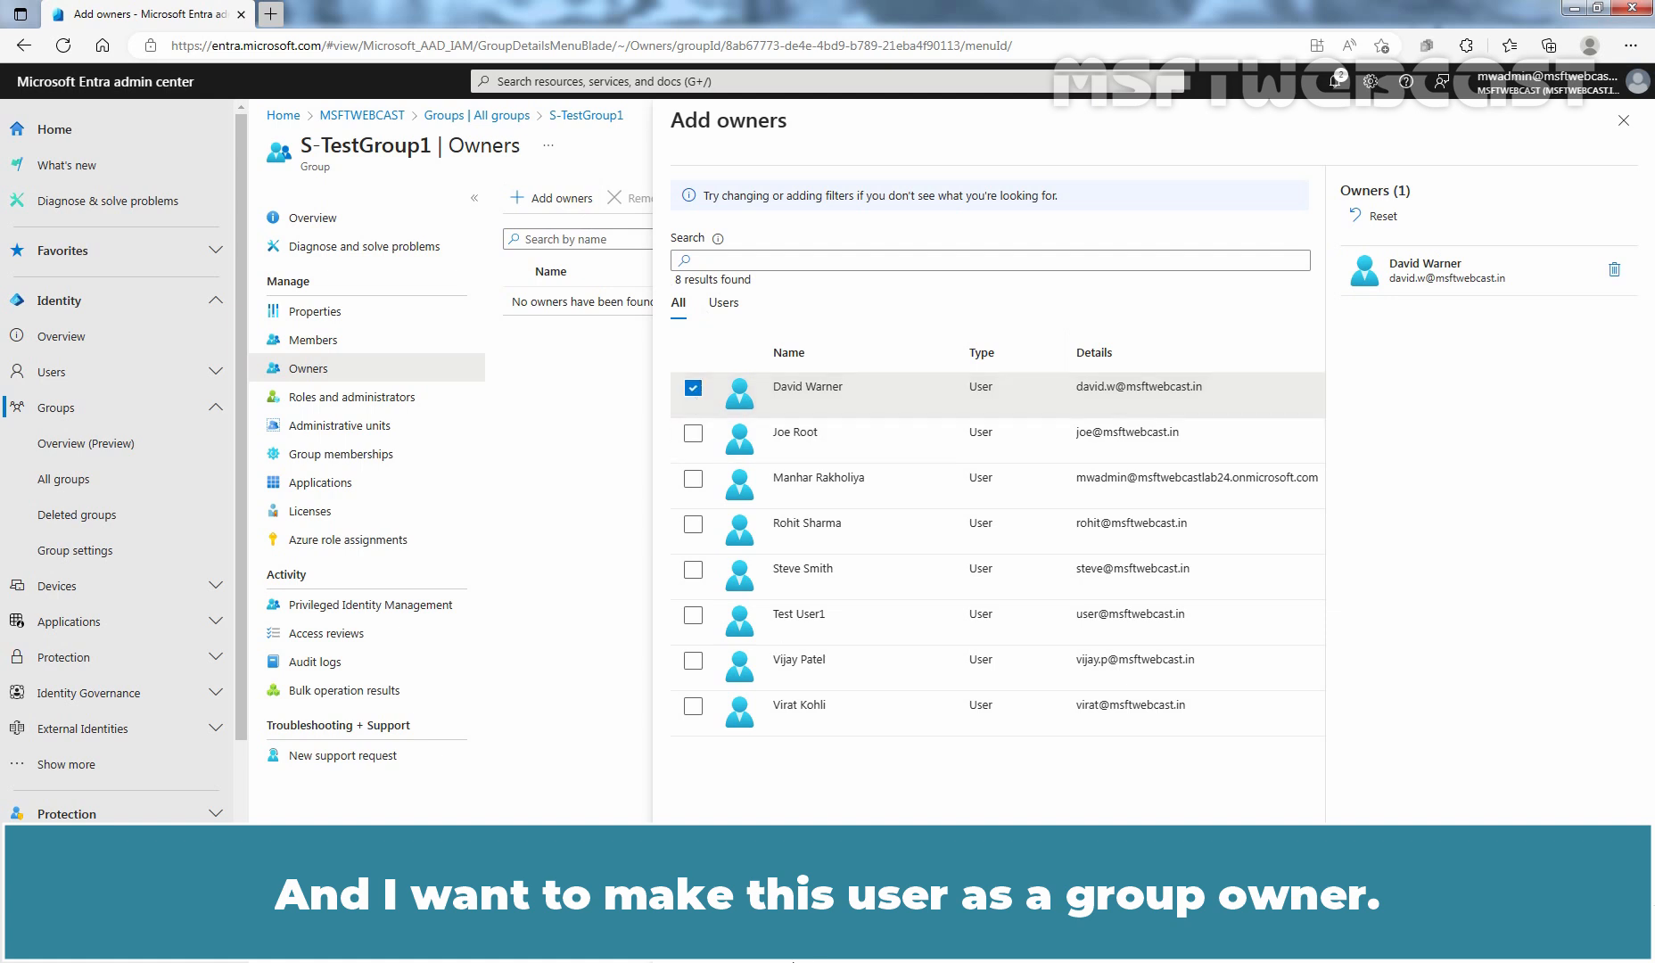
left_click(713, 942)
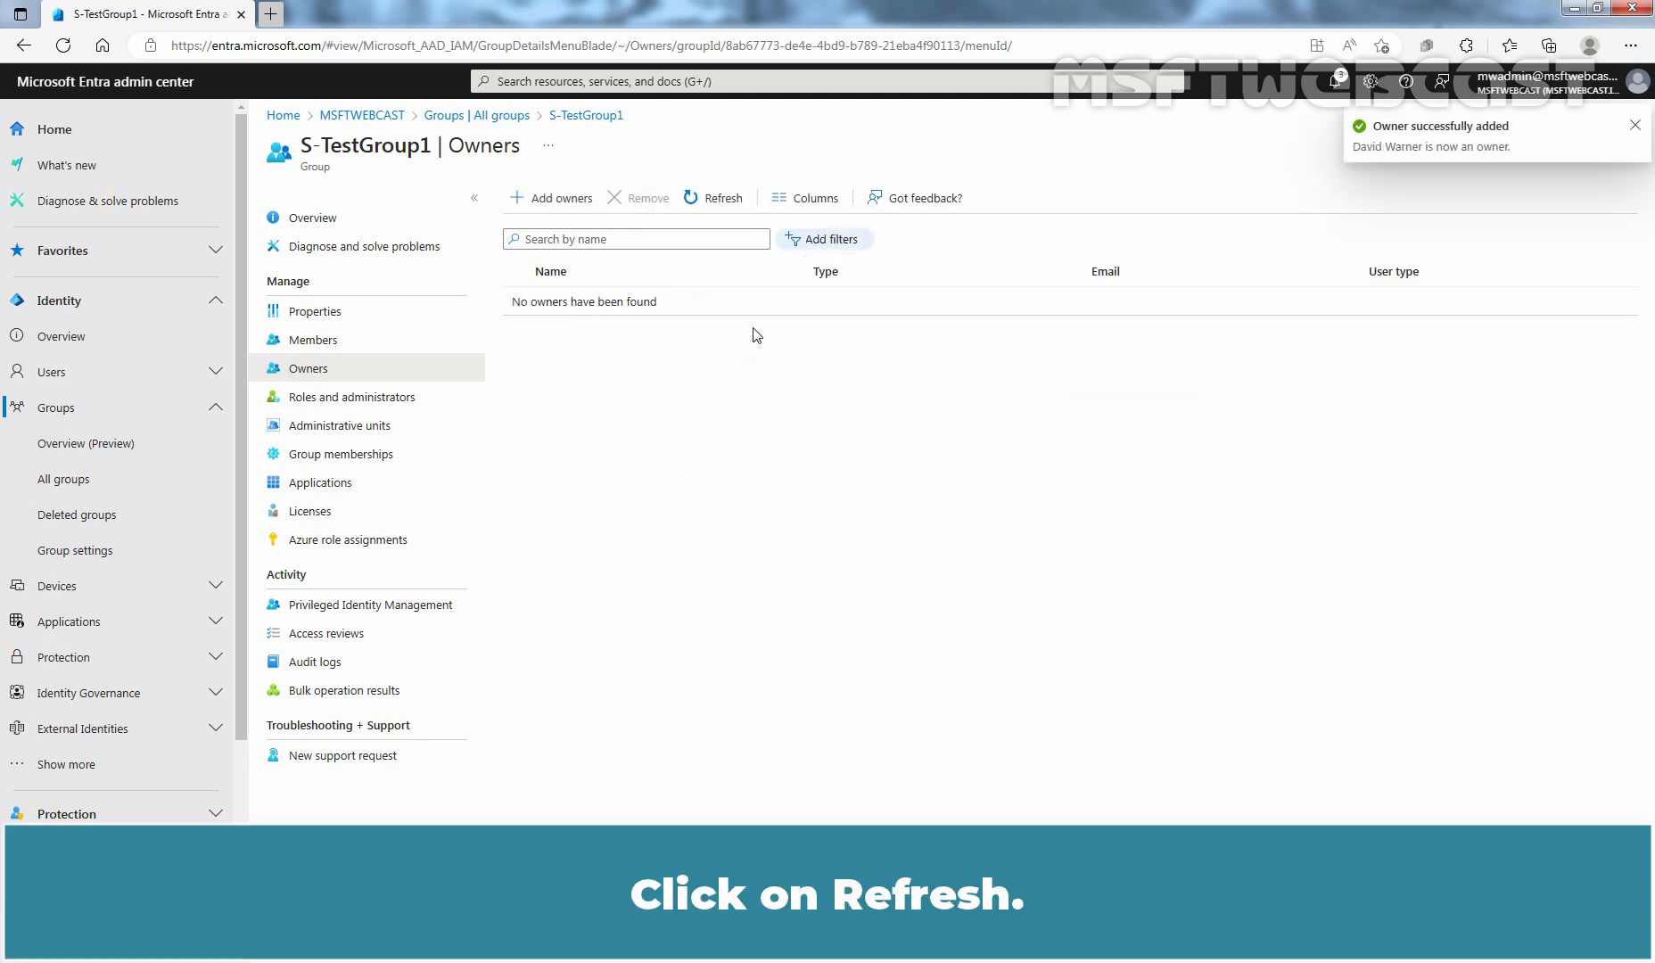
left_click(718, 200)
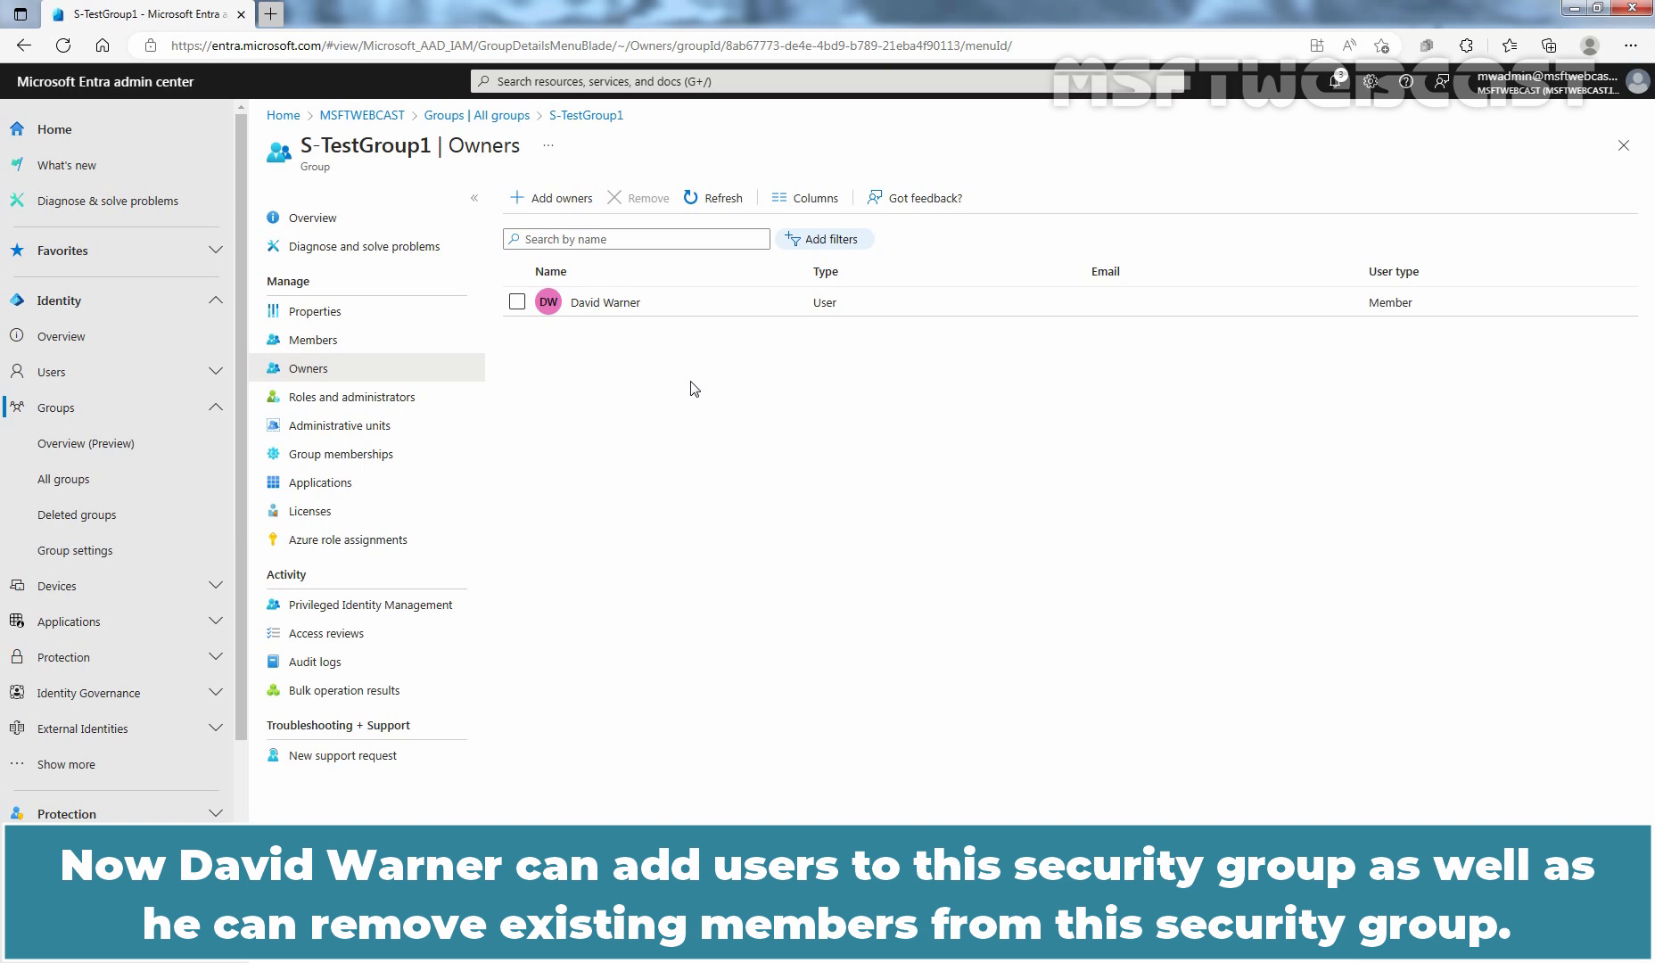
- Open the group's properties
left_click(314, 318)
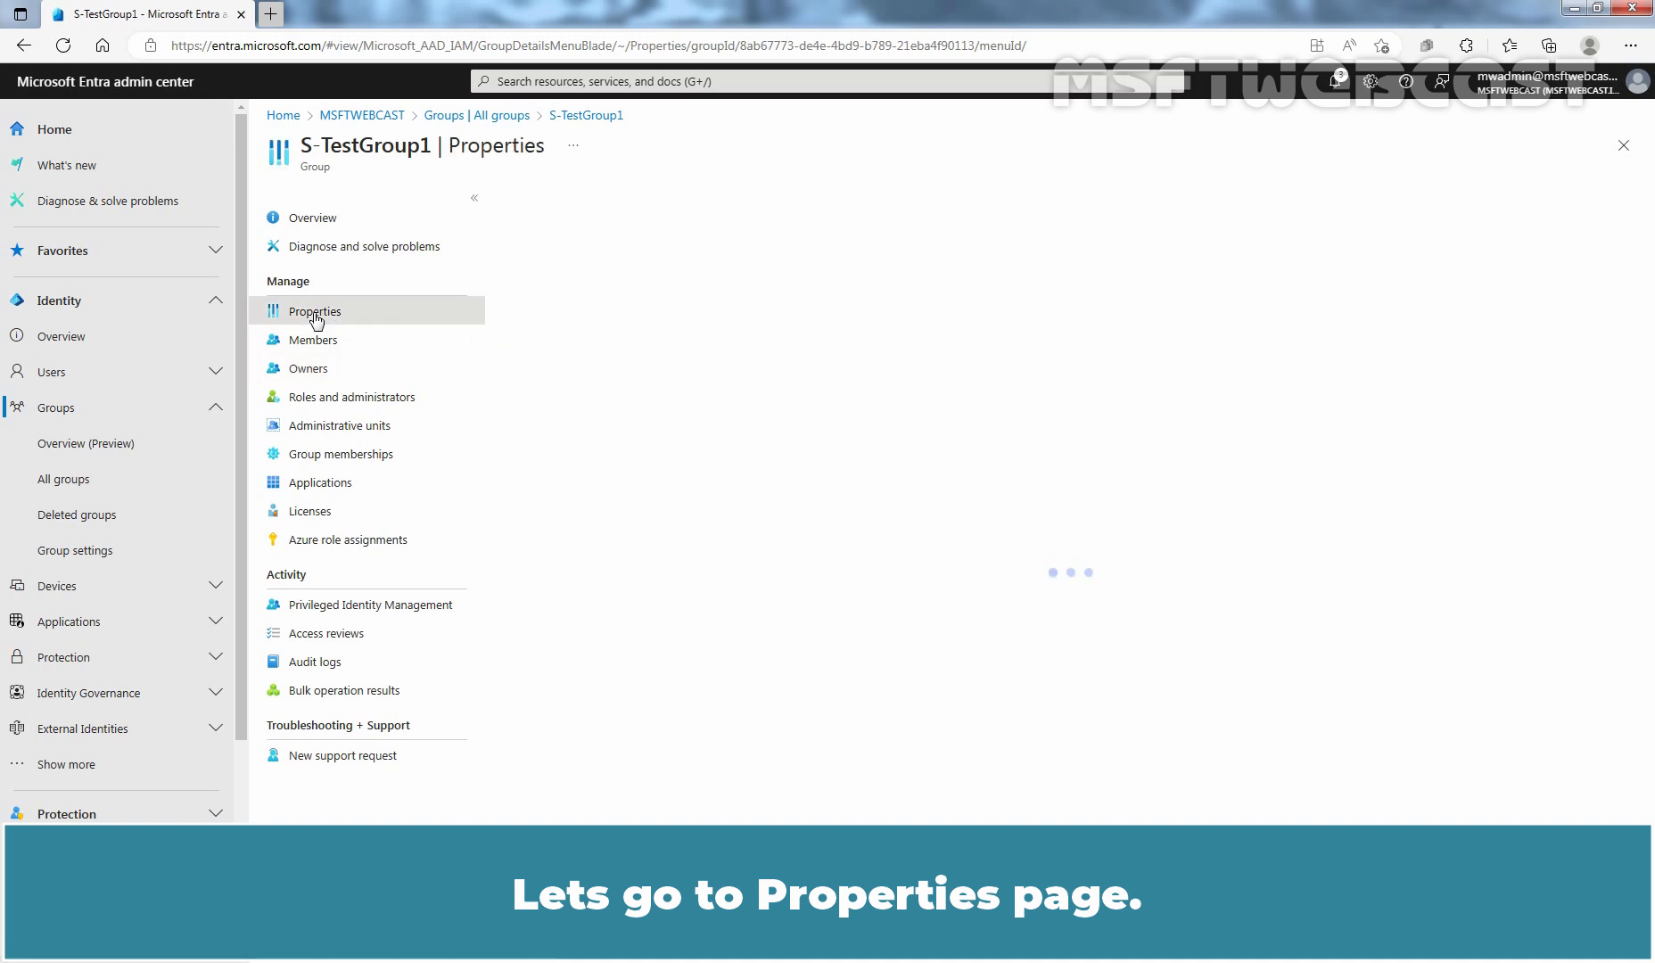